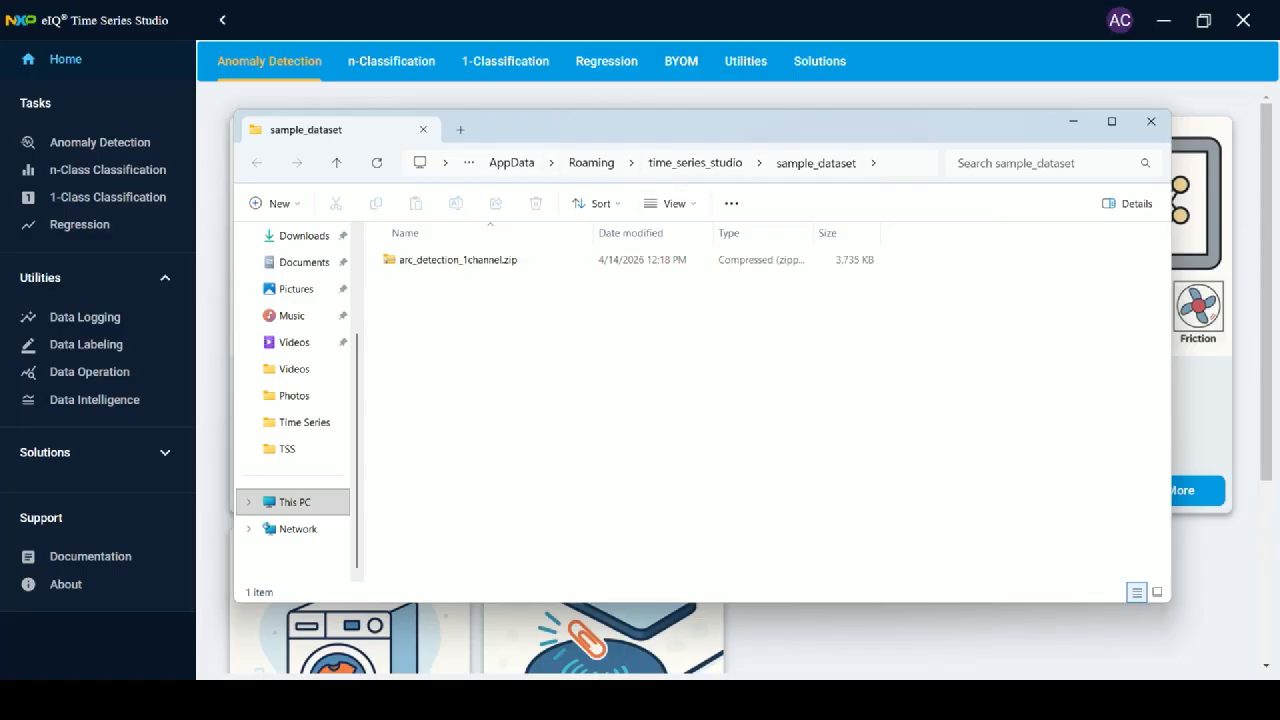
Extract arc_detection_1channel.zip directly into the sample_dataset folder, without an extra subfolder.
click(458, 260)
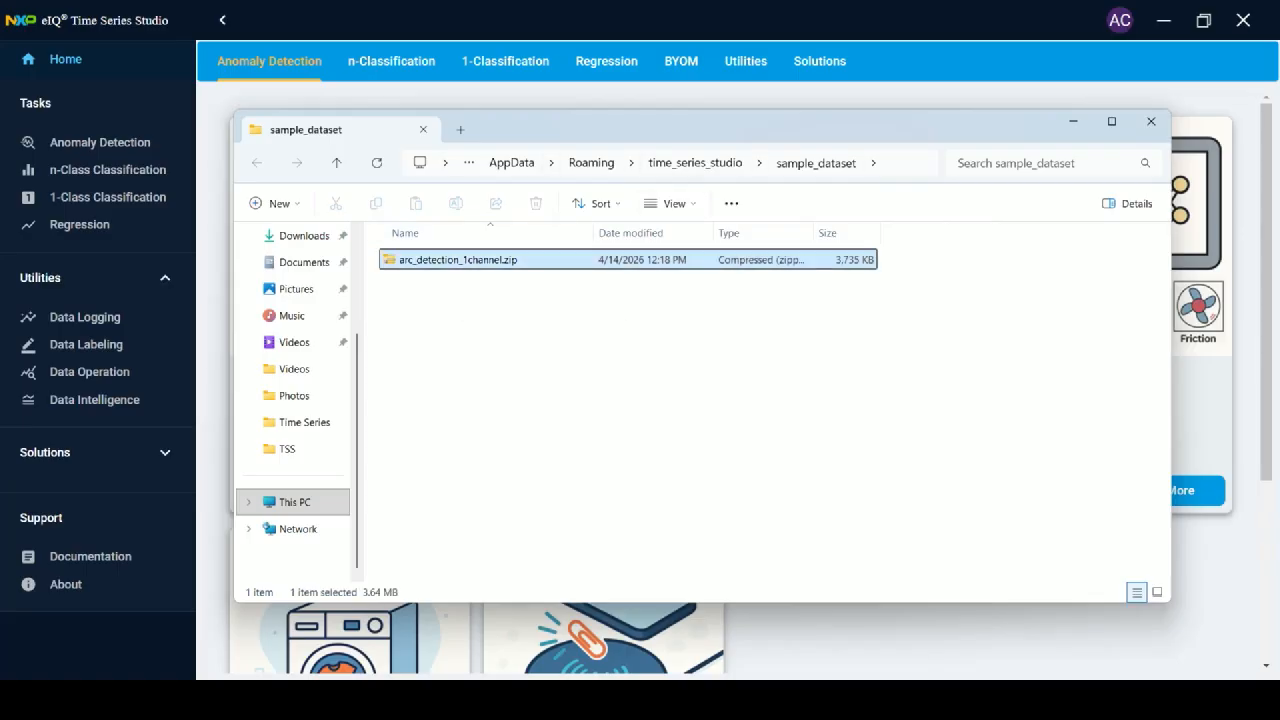
right_click(458, 260)
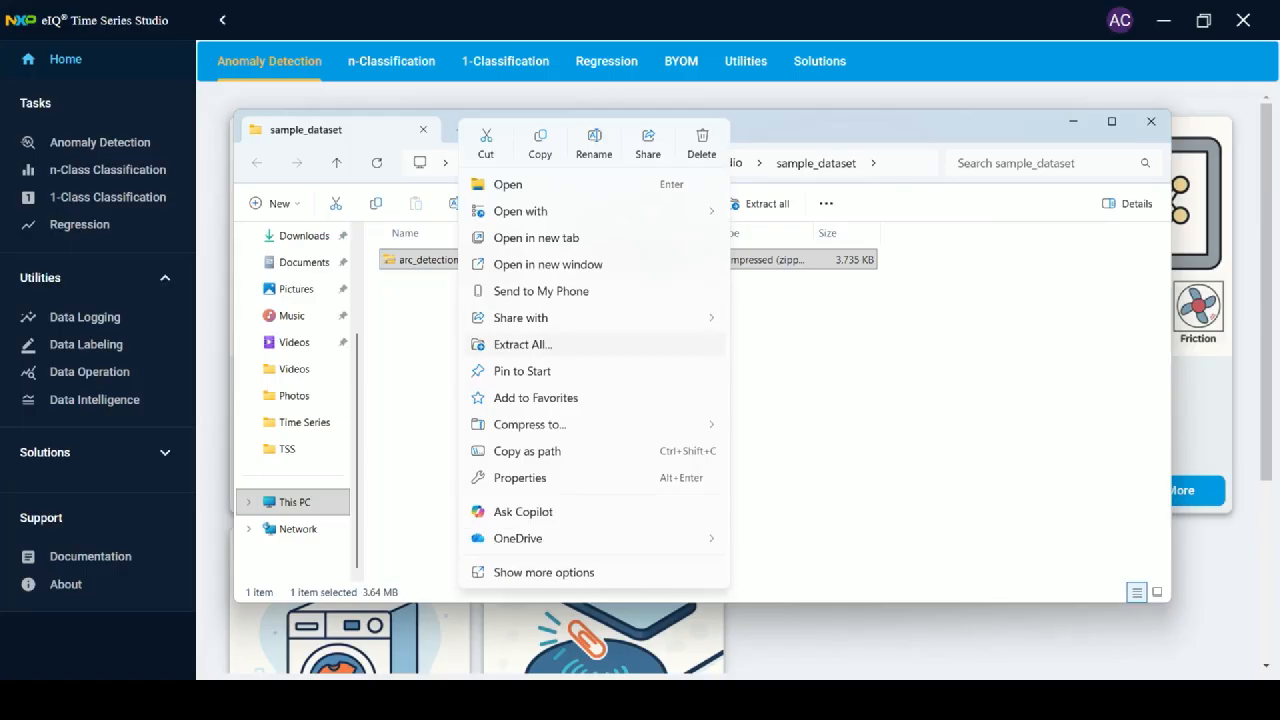
click(522, 344)
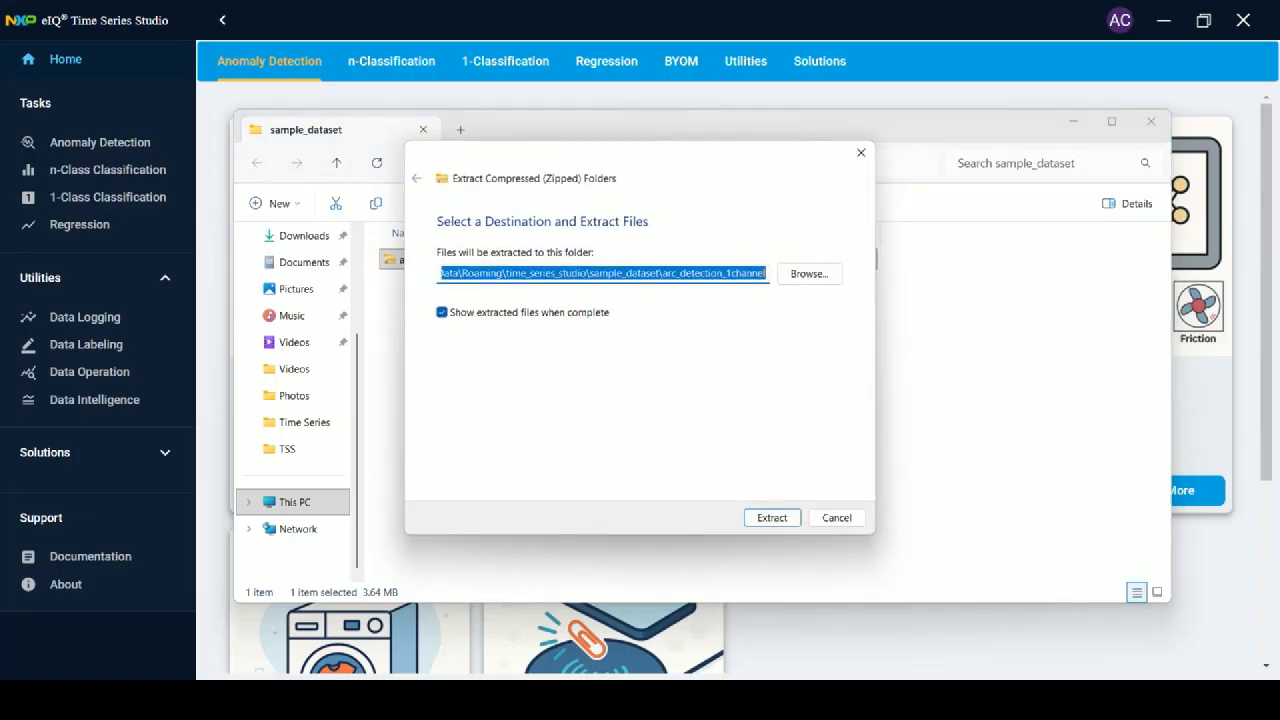
click(766, 273)
key(BackSpace)
key(BackSpace)
key(BackSpace)
key(BackSpace)
key(BackSpace)
key(BackSpace)
key(BackSpace)
key(BackSpace)
key(BackSpace)
key(BackSpace)
key(BackSpace)
key(BackSpace)
key(BackSpace)
key(BackSpace)
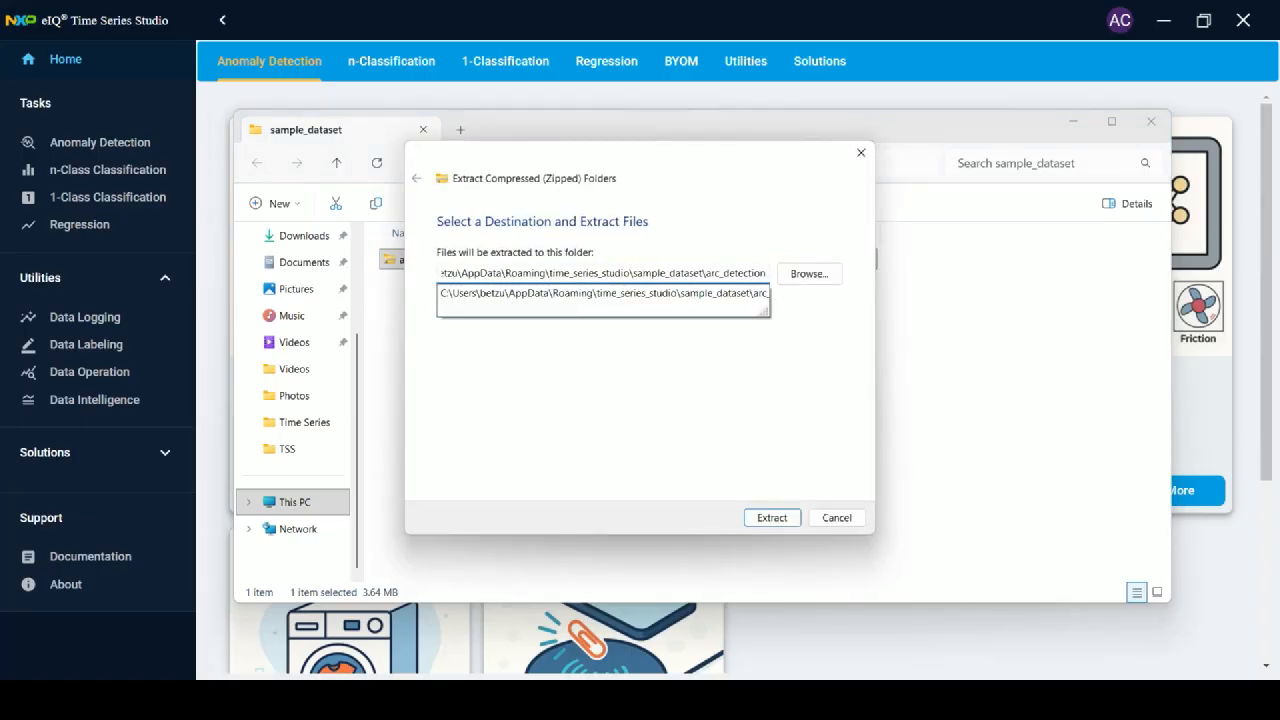
key(BackSpace)
key(BackSpace)
key(BackSpace)
key(BackSpace)
key(BackSpace)
key(BackSpace)
key(BackSpace)
key(BackSpace)
key(BackSpace)
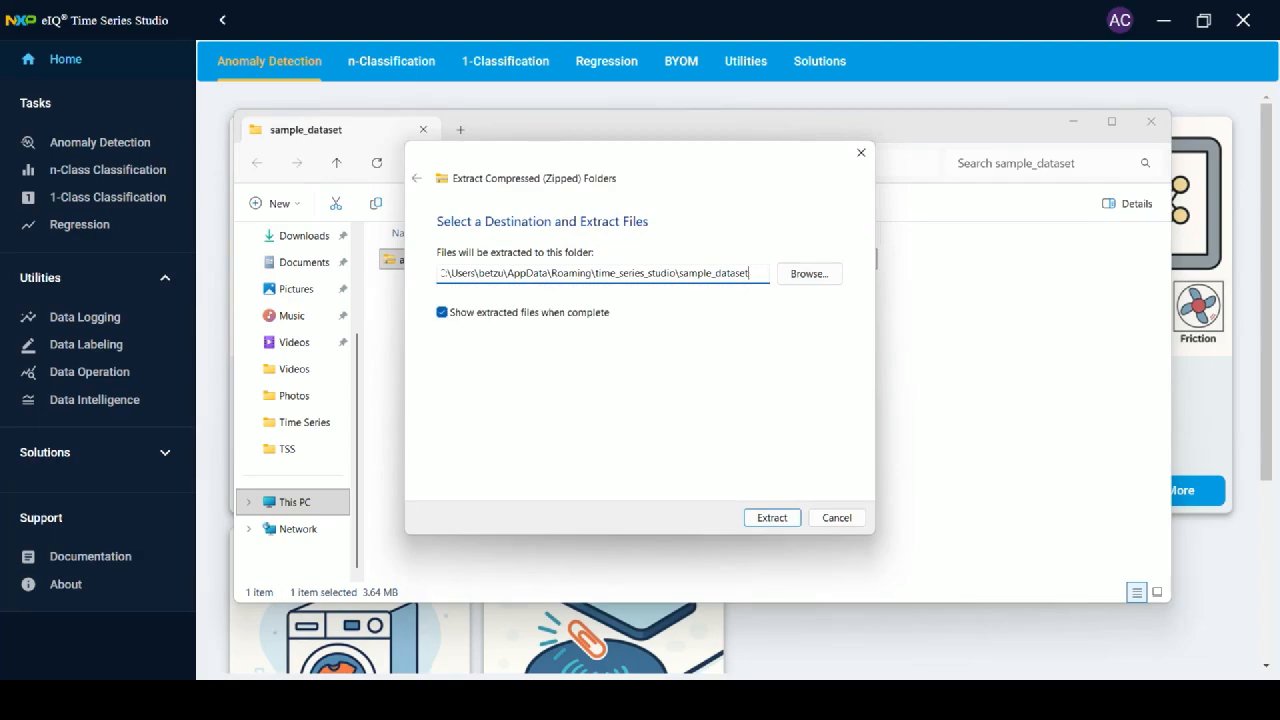
key(Return)
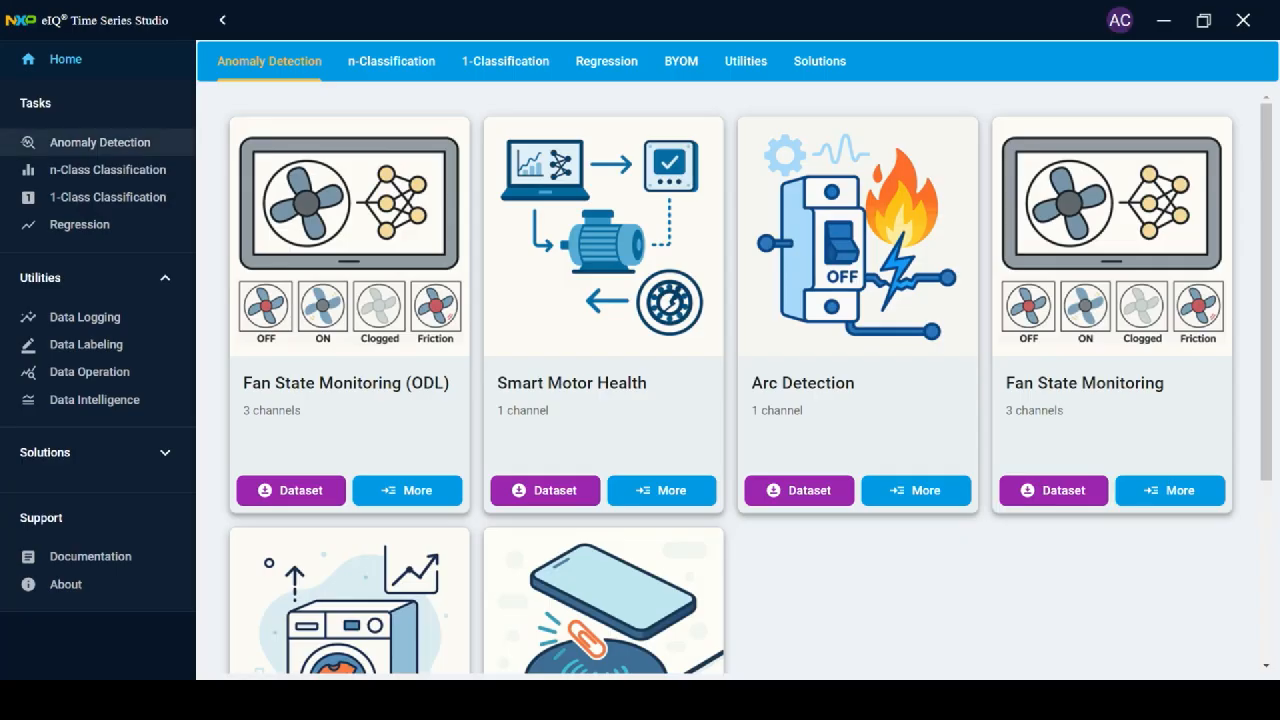
Start an Anomaly Detection AutoML project targeting FRDM-MCXA156 (128 KB RAM, 1024 KB flash).
click(100, 142)
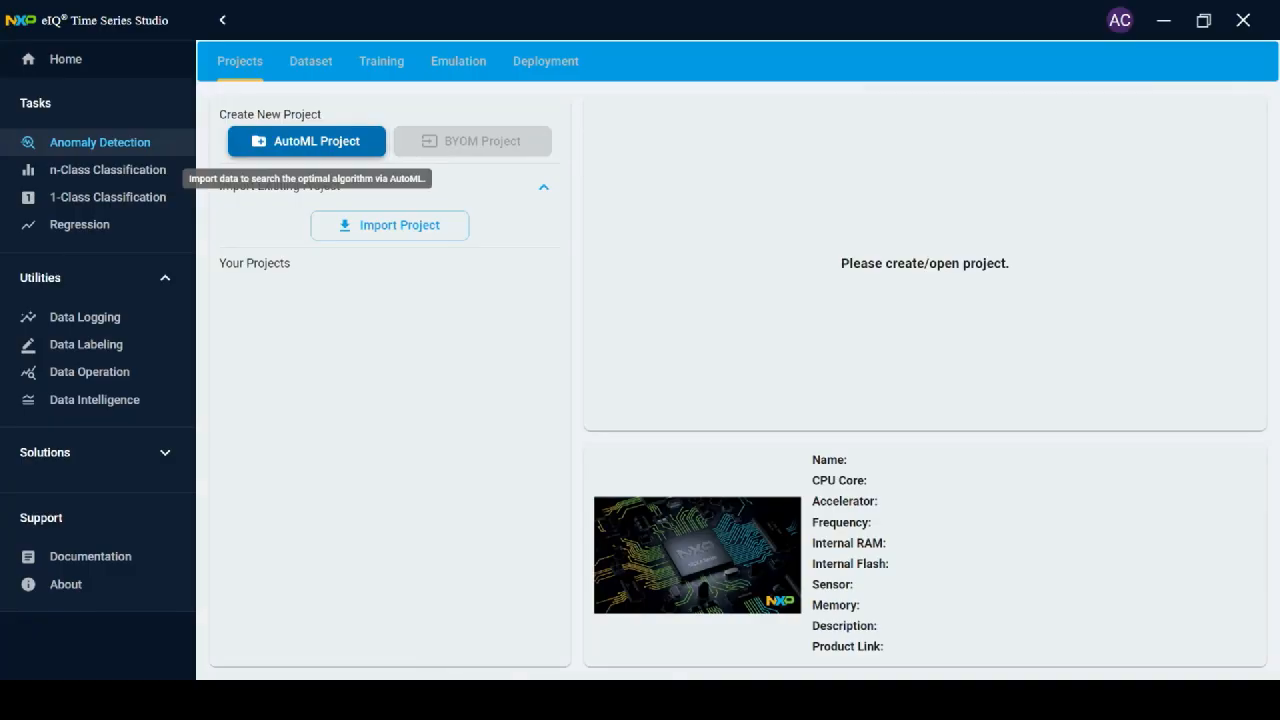
click(306, 141)
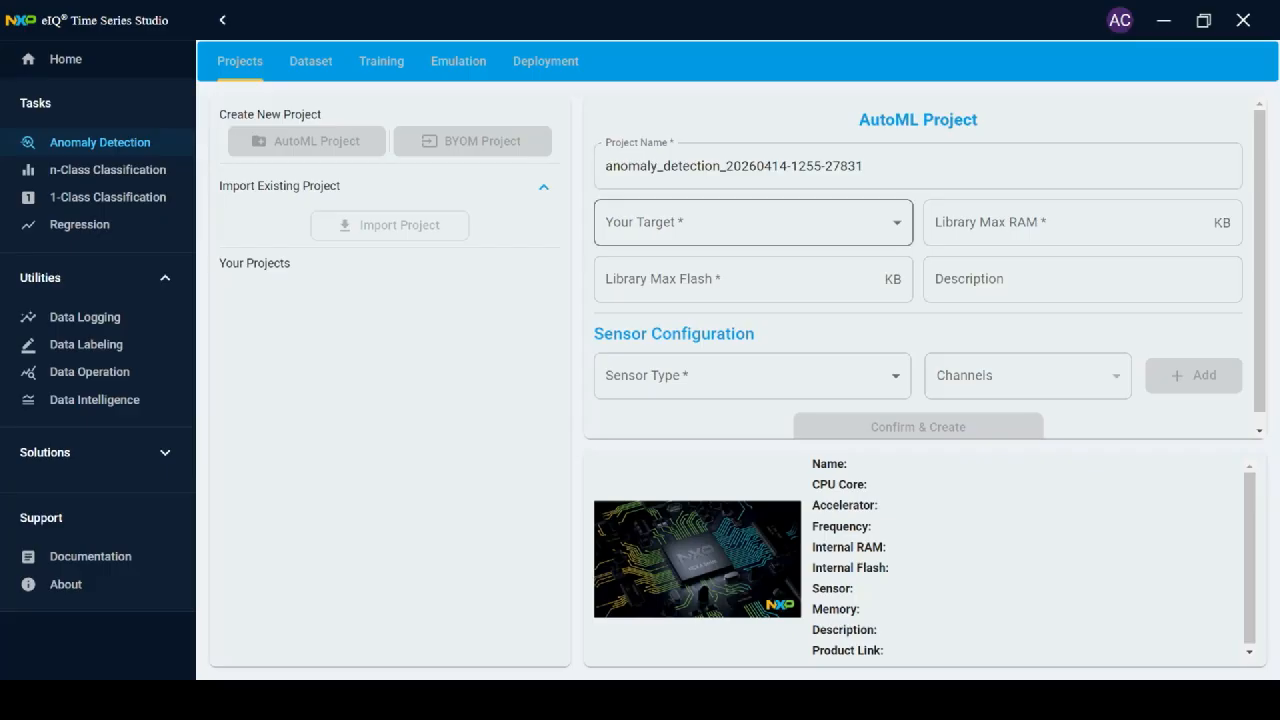
click(753, 222)
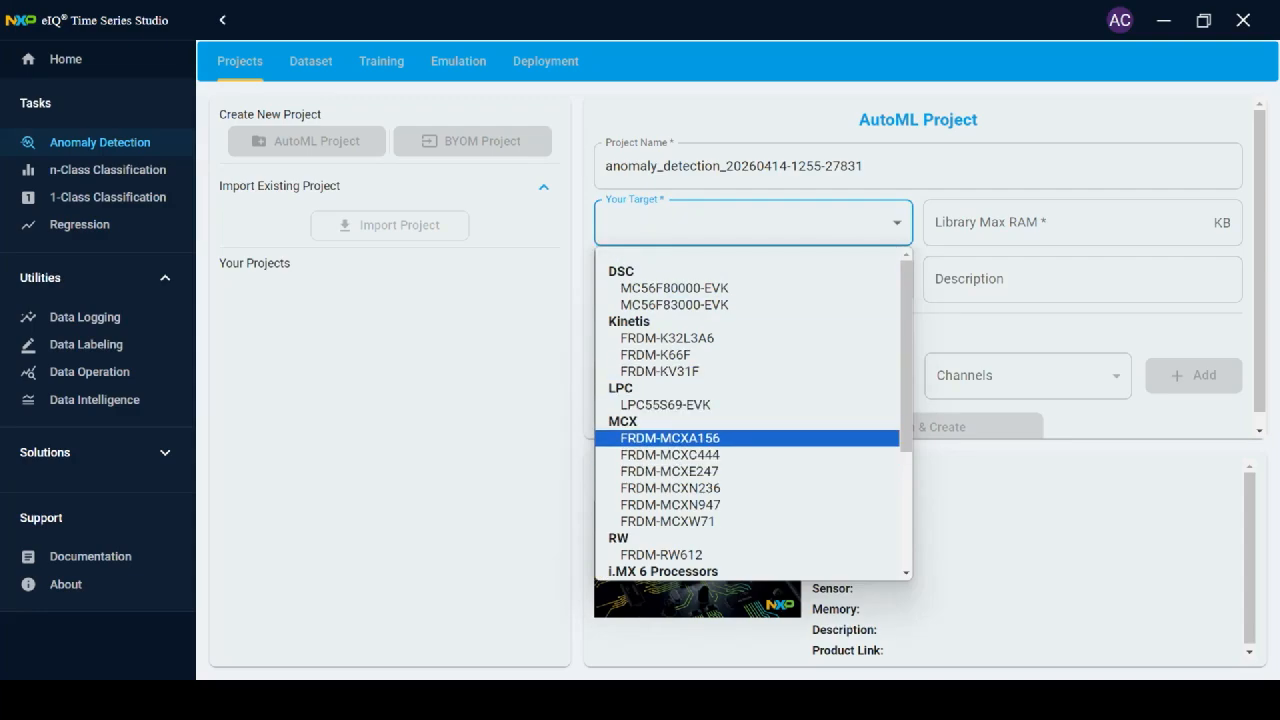
click(670, 438)
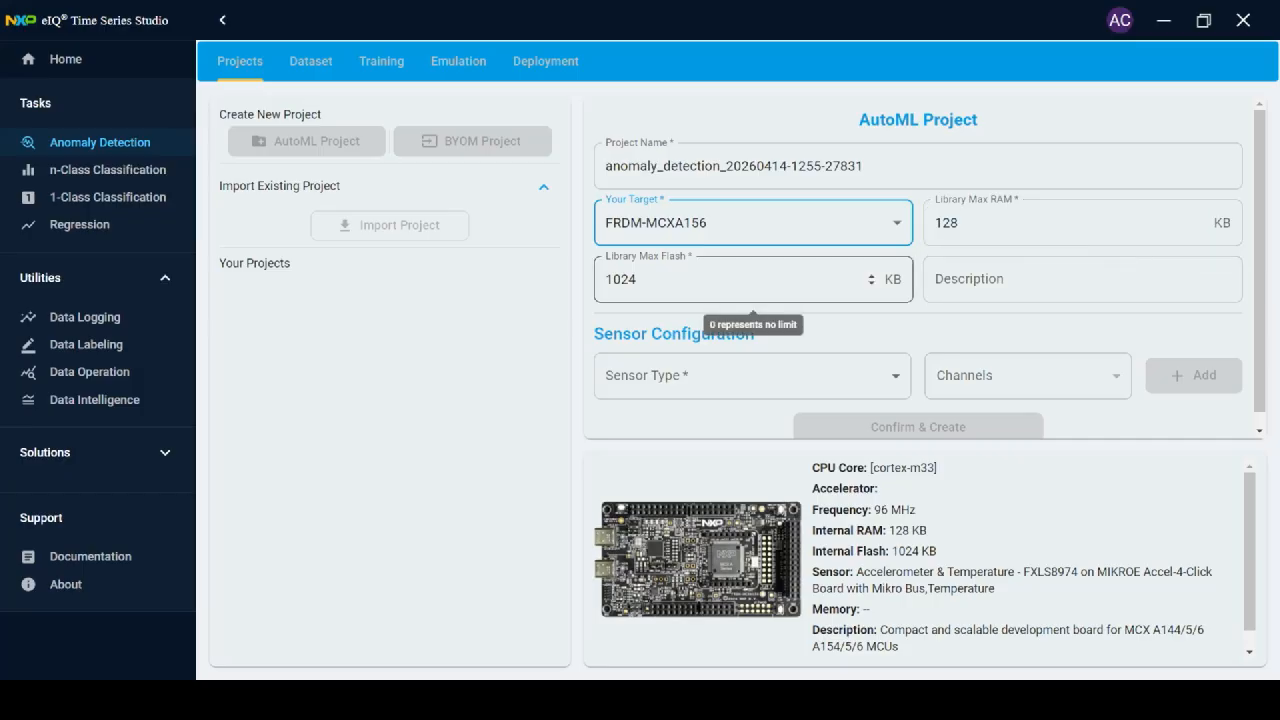
click(1082, 280)
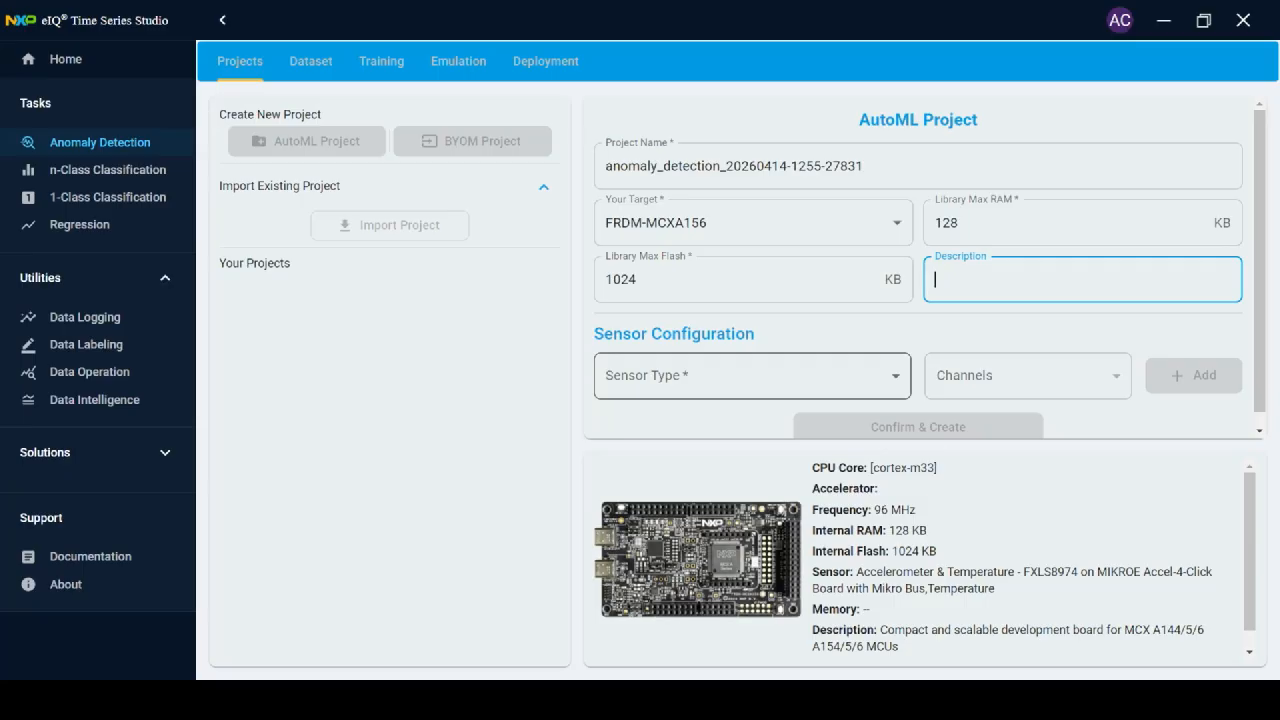
Add a 1-channel Voltage sensor to the configuration and create the anomaly_detection project.
click(752, 376)
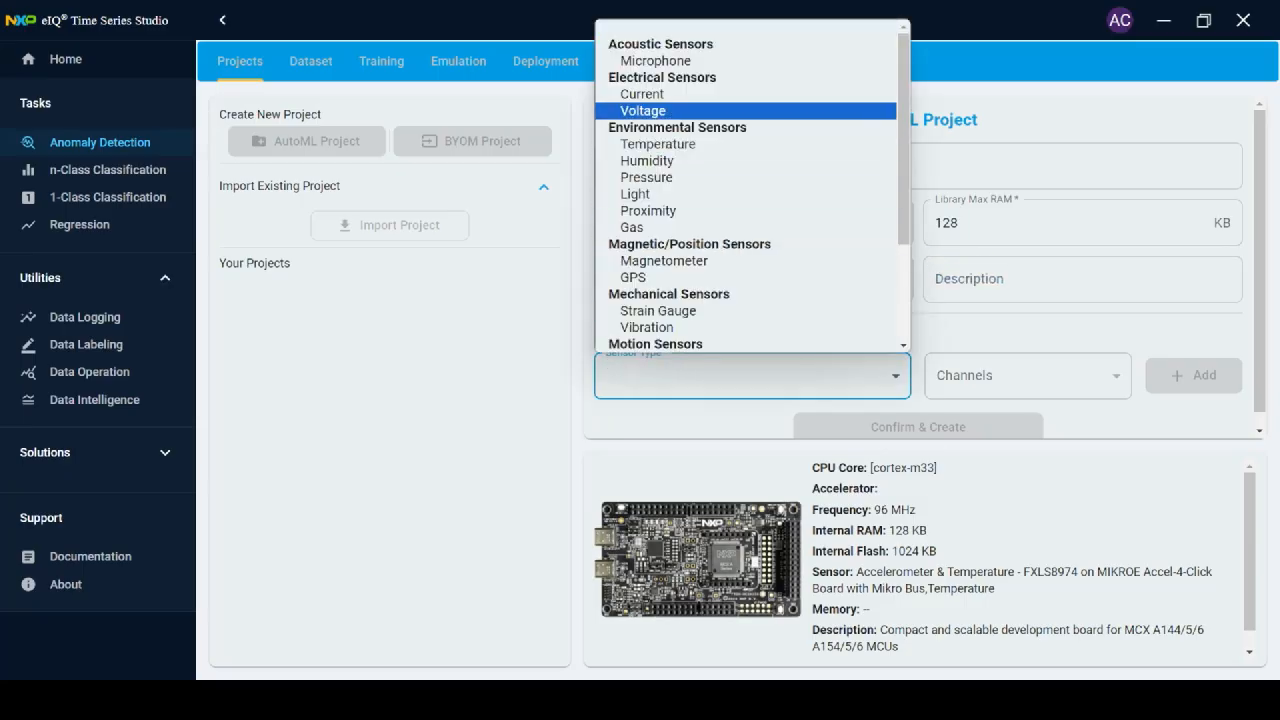
click(680, 111)
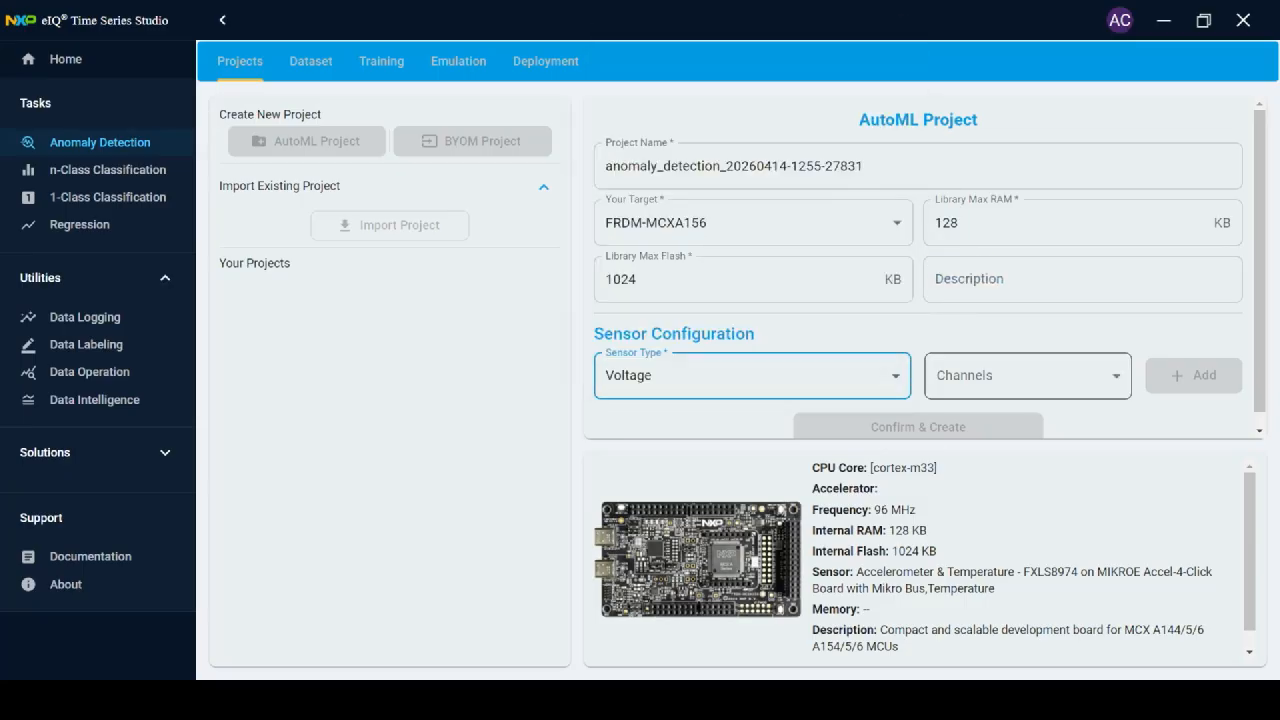
click(1028, 375)
click(1000, 428)
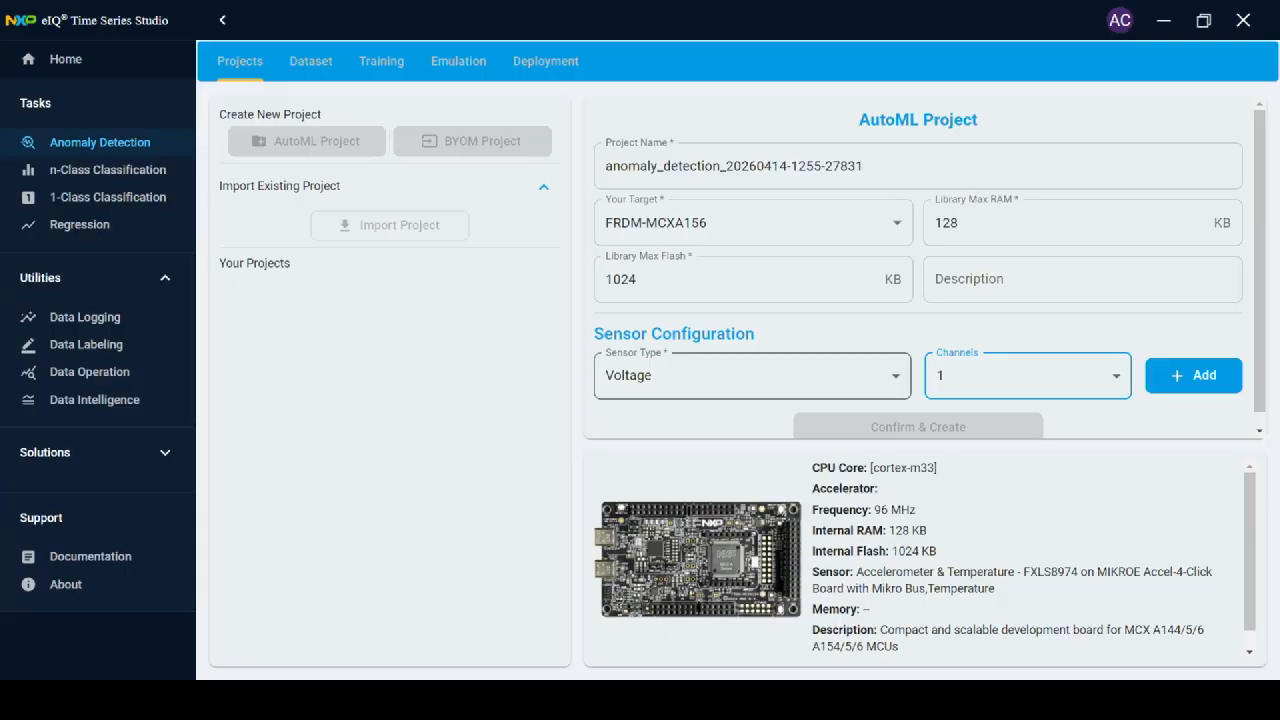
click(752, 376)
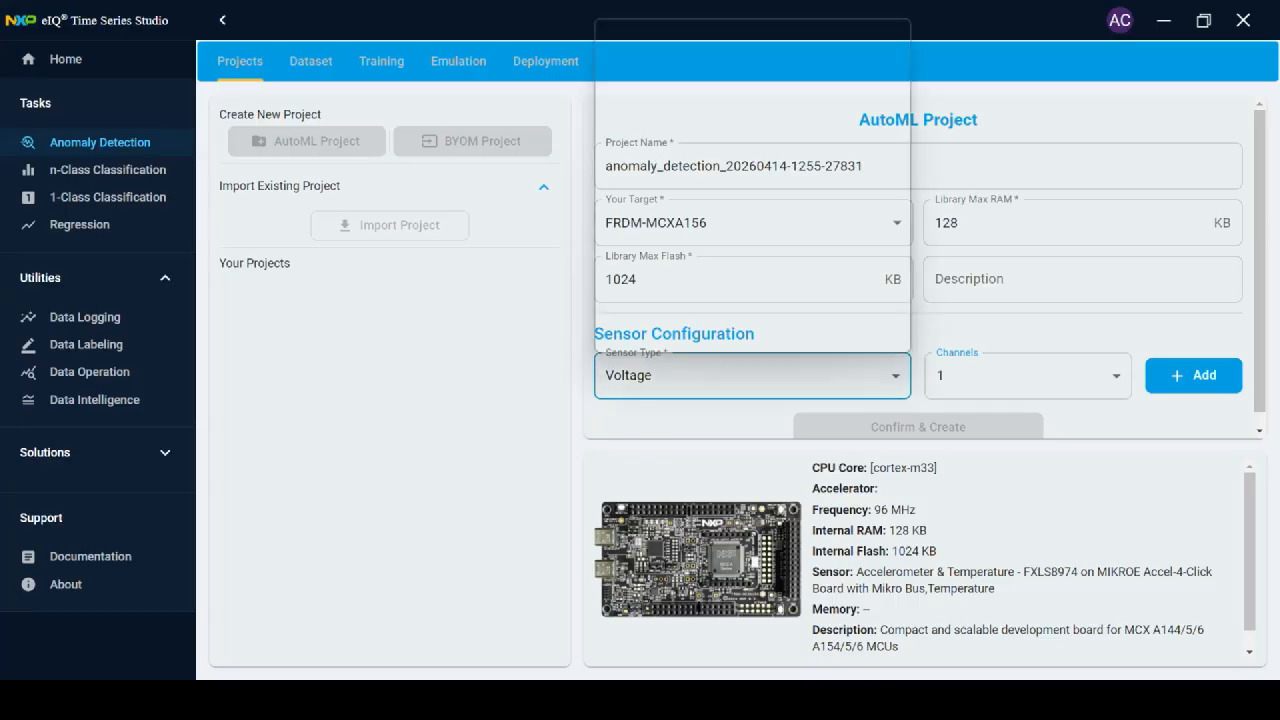
scroll(750, 220, down, 2)
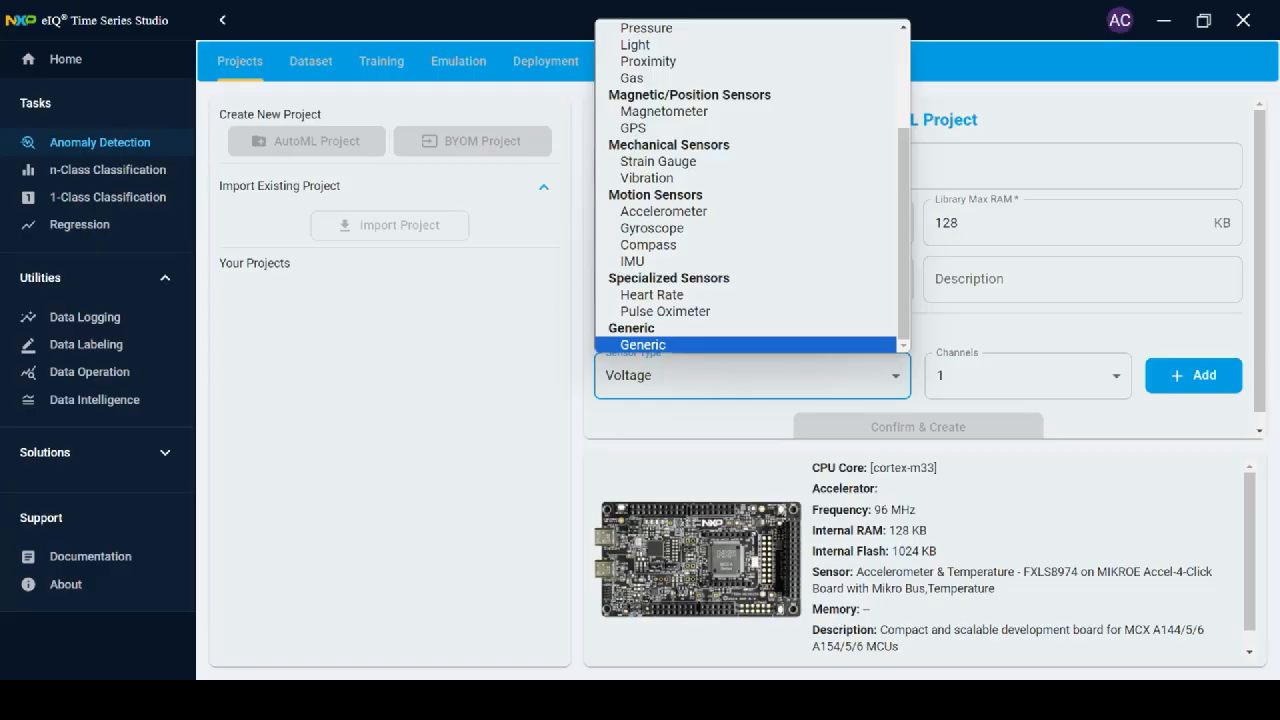
click(700, 424)
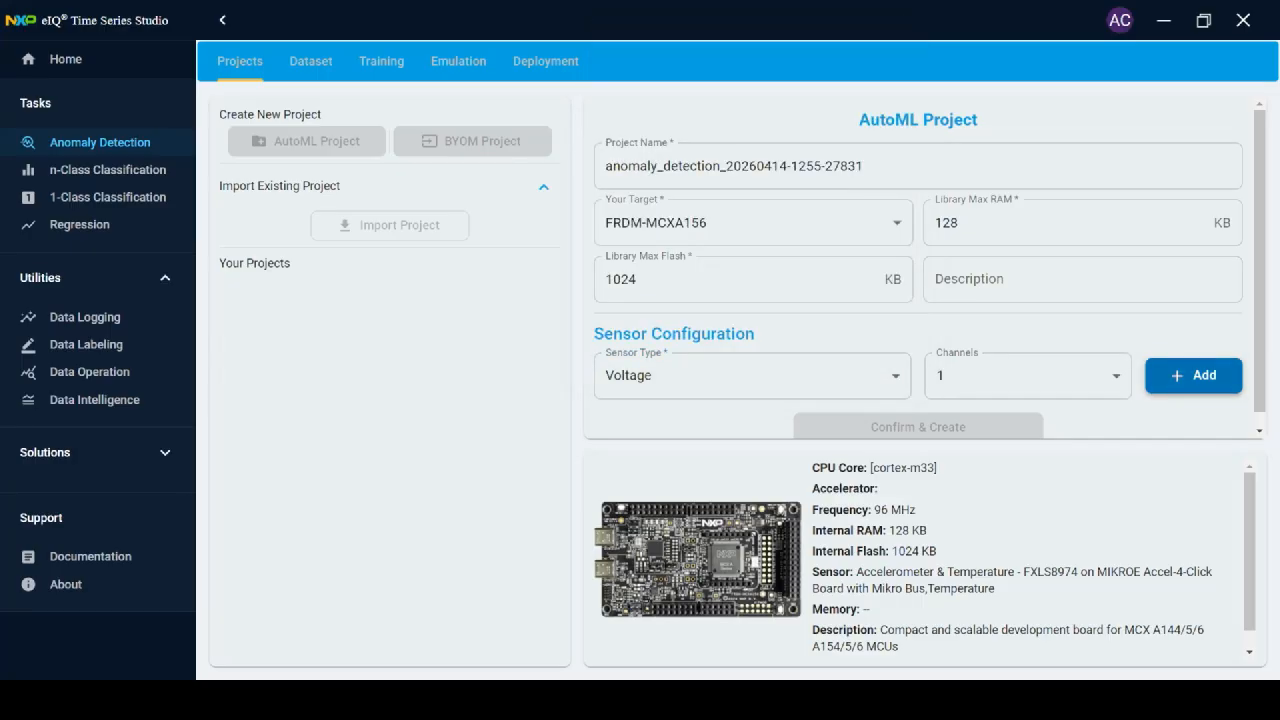
click(1193, 375)
scroll(1193, 375, down, 3)
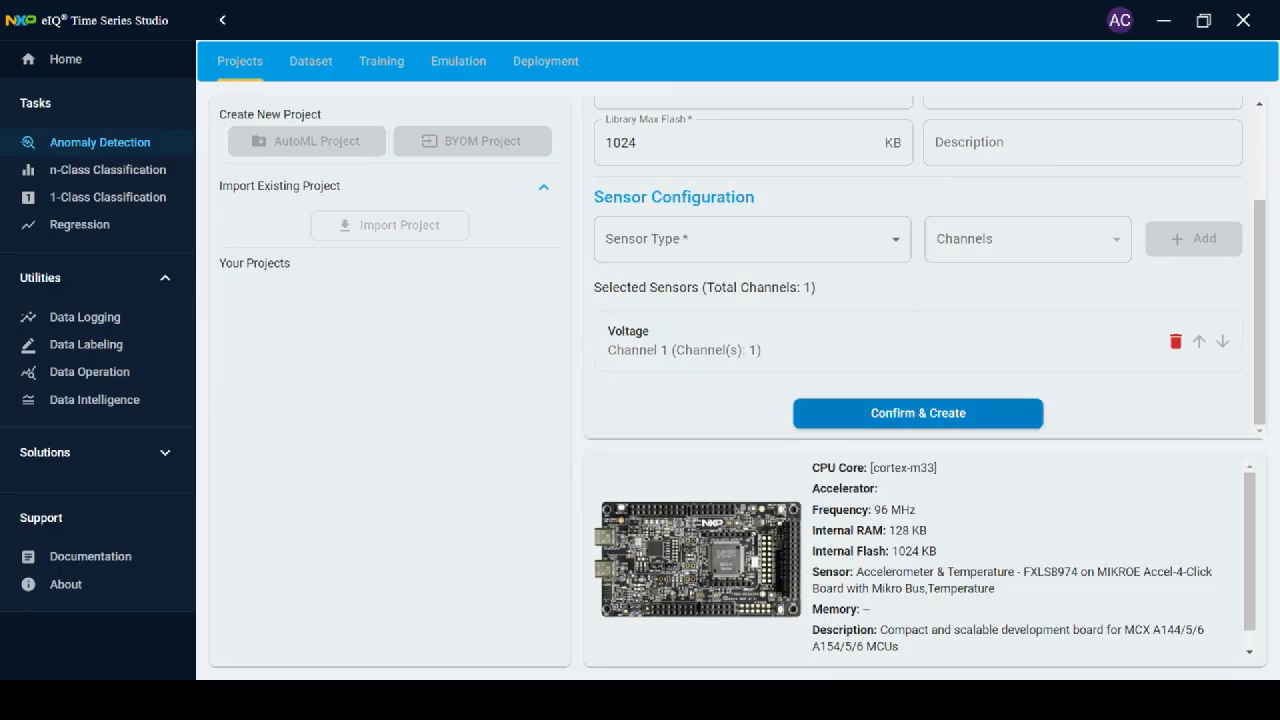
click(903, 414)
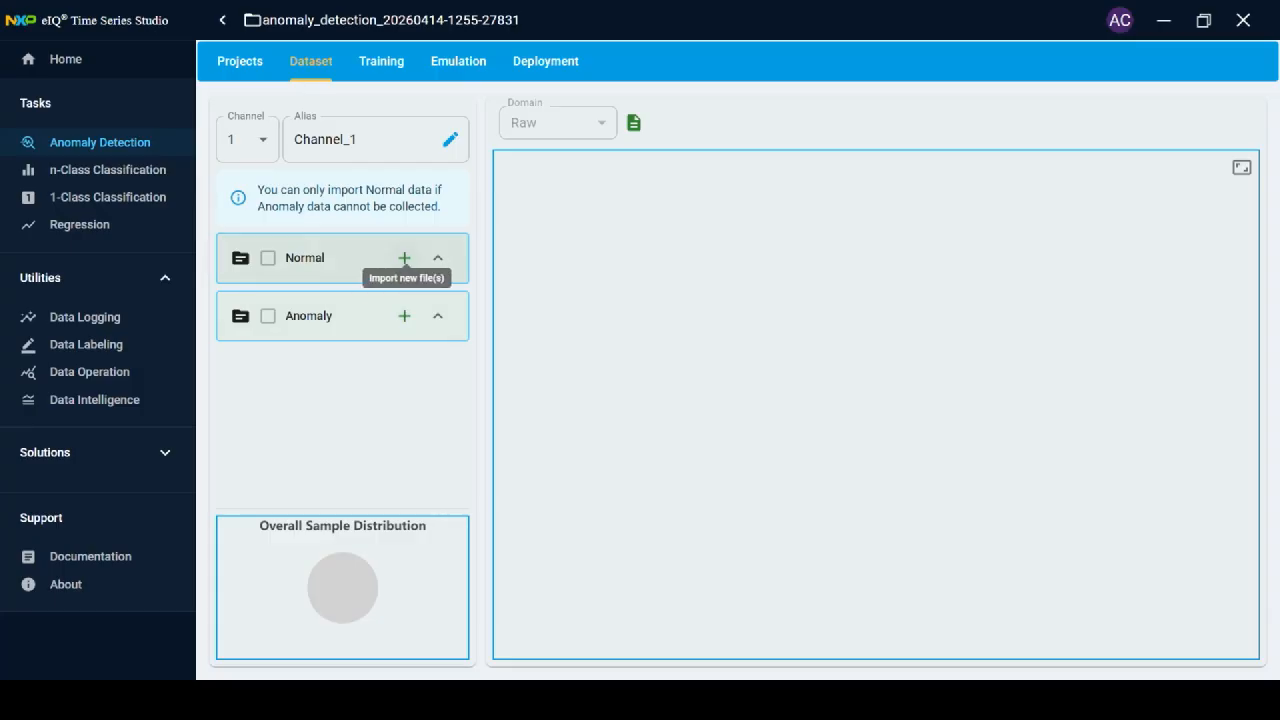
Point the Normal-data import dialog at the sample_dataset folder using the path copied from File Explorer.
click(404, 258)
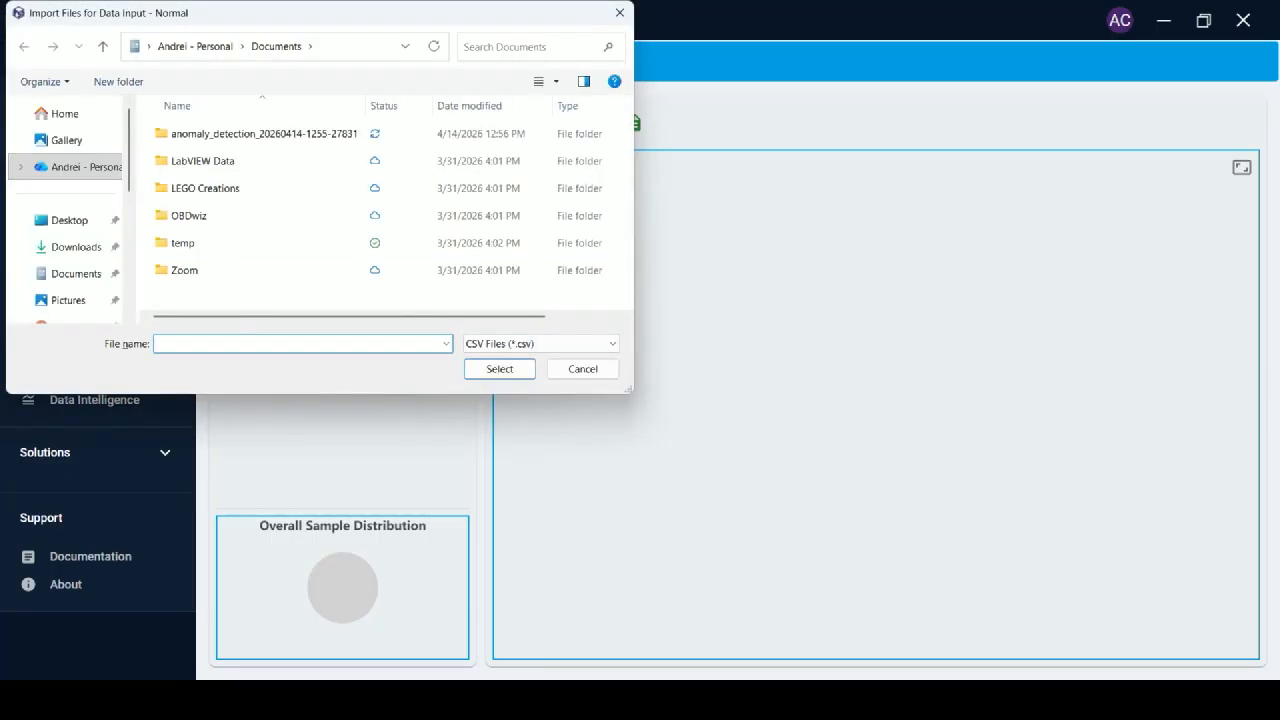
key(alt+Tab)
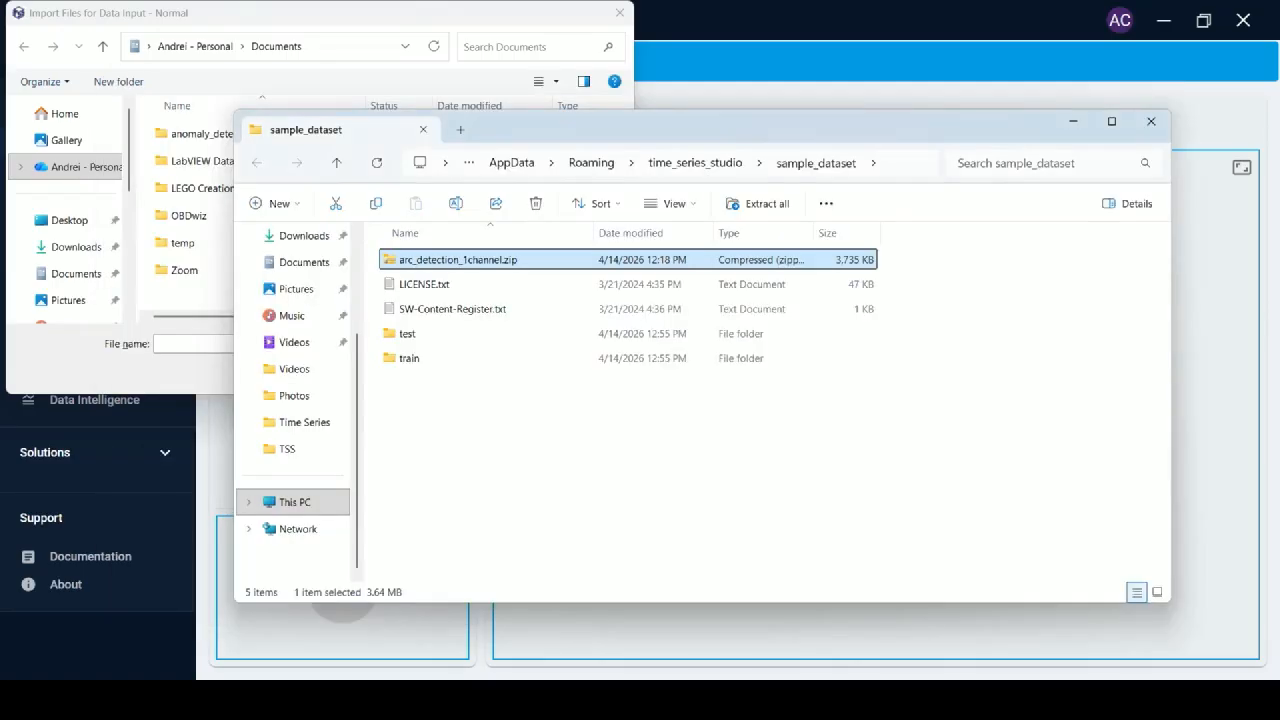
click(904, 163)
key(ctrl+c)
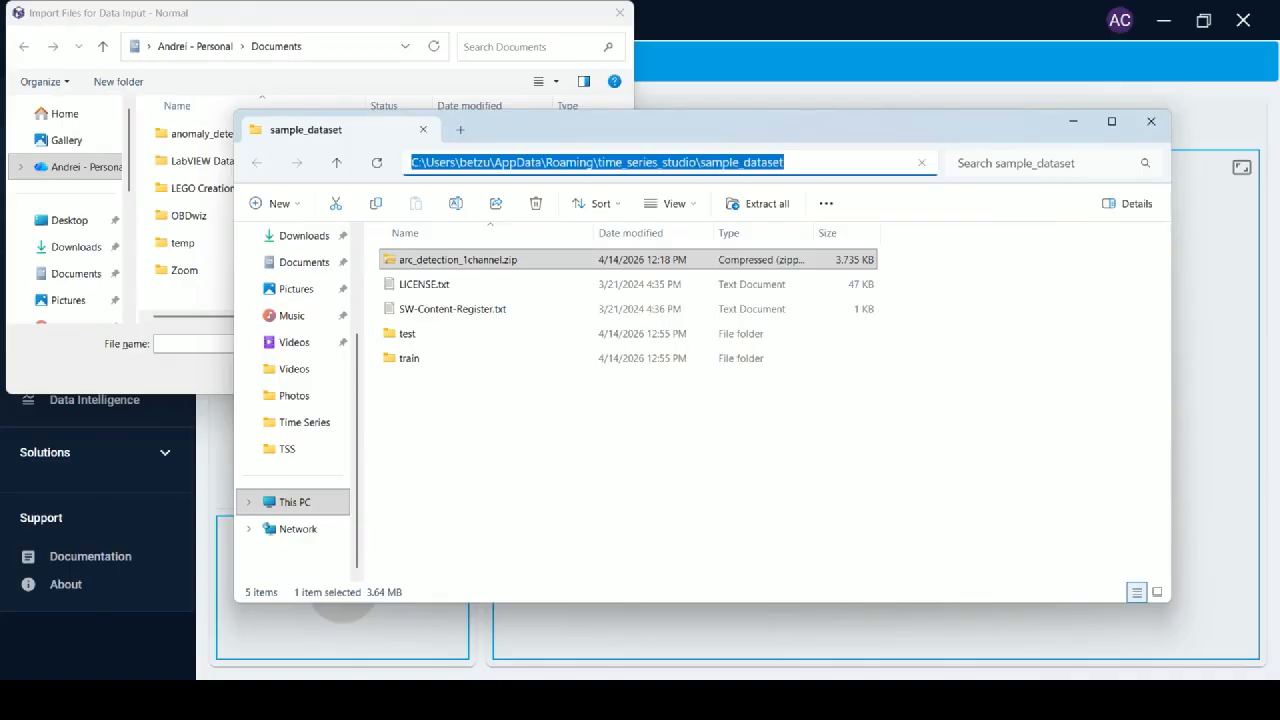
key(alt+Tab)
click(352, 47)
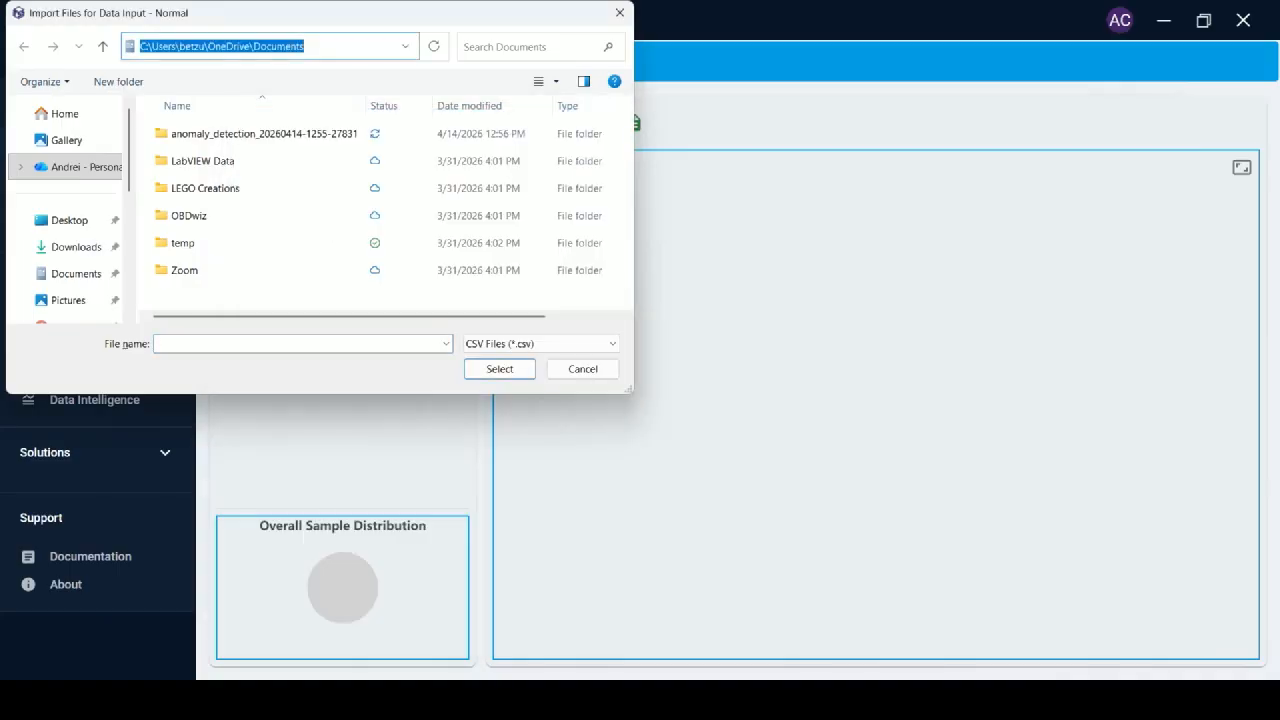
key(ctrl+v)
key(Return)
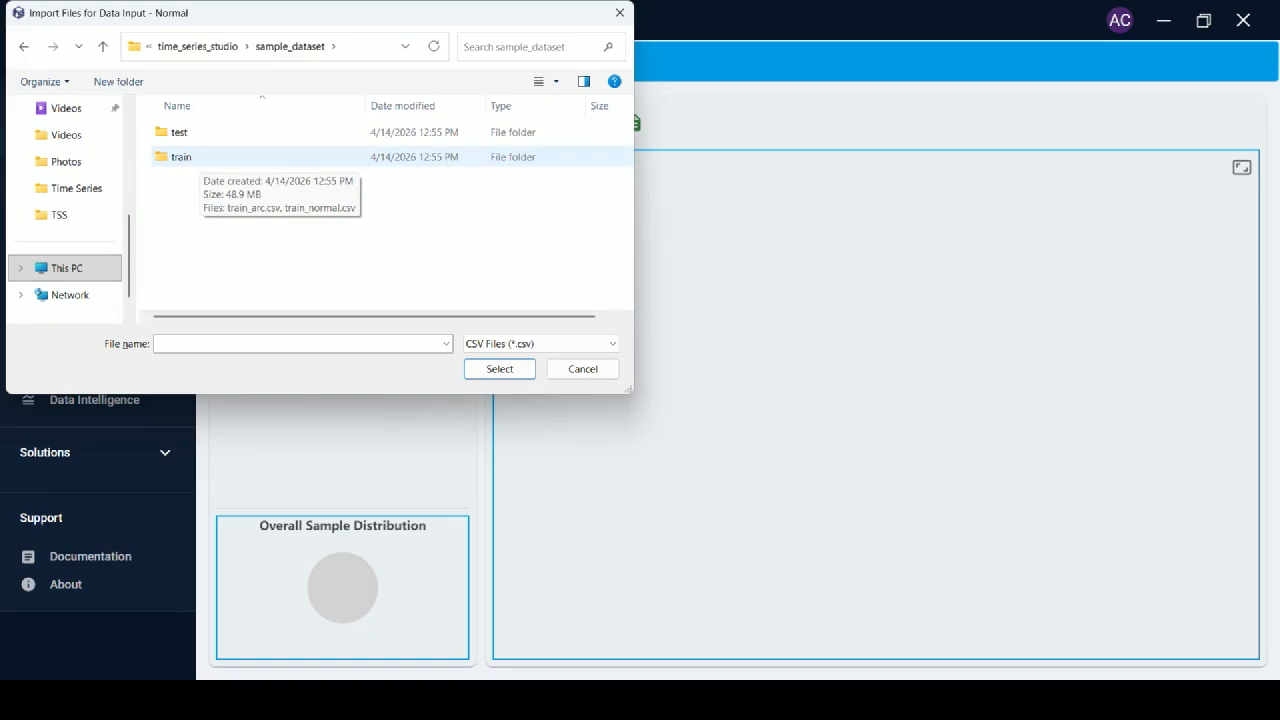
Choose train_normal.csv from the train folder as the Normal data file.
double_click(185, 157)
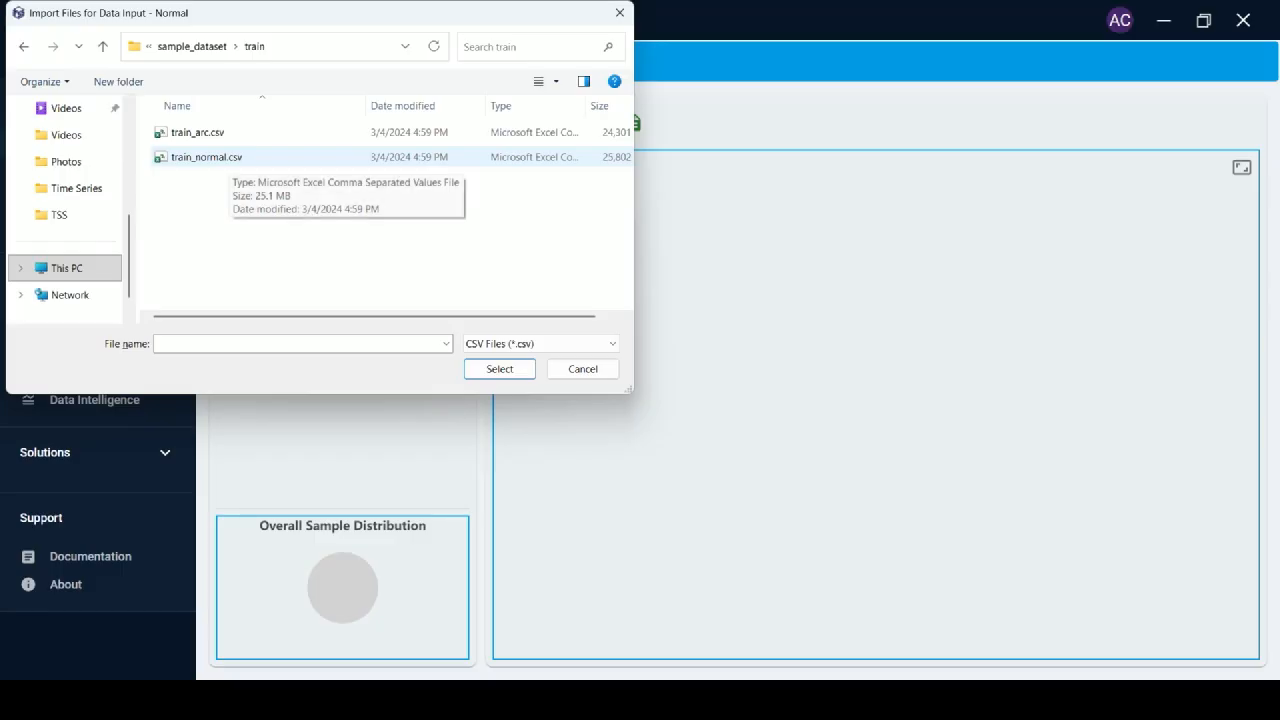
click(231, 159)
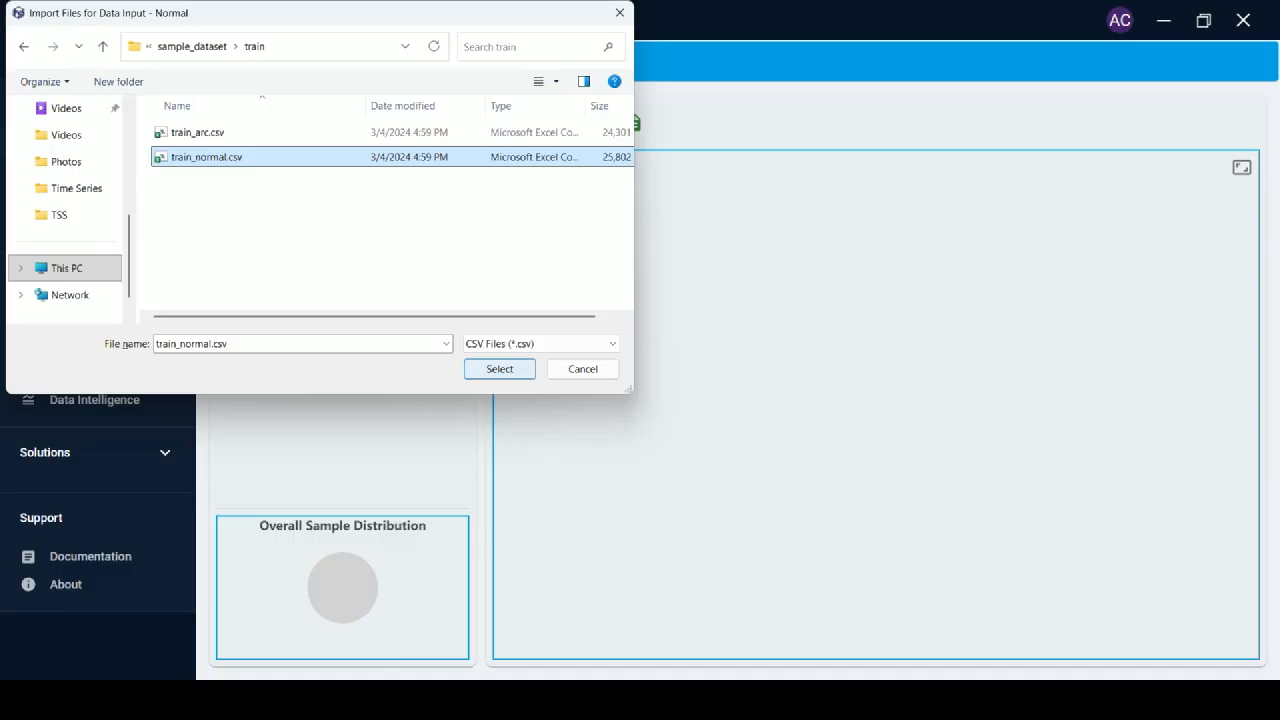
click(499, 369)
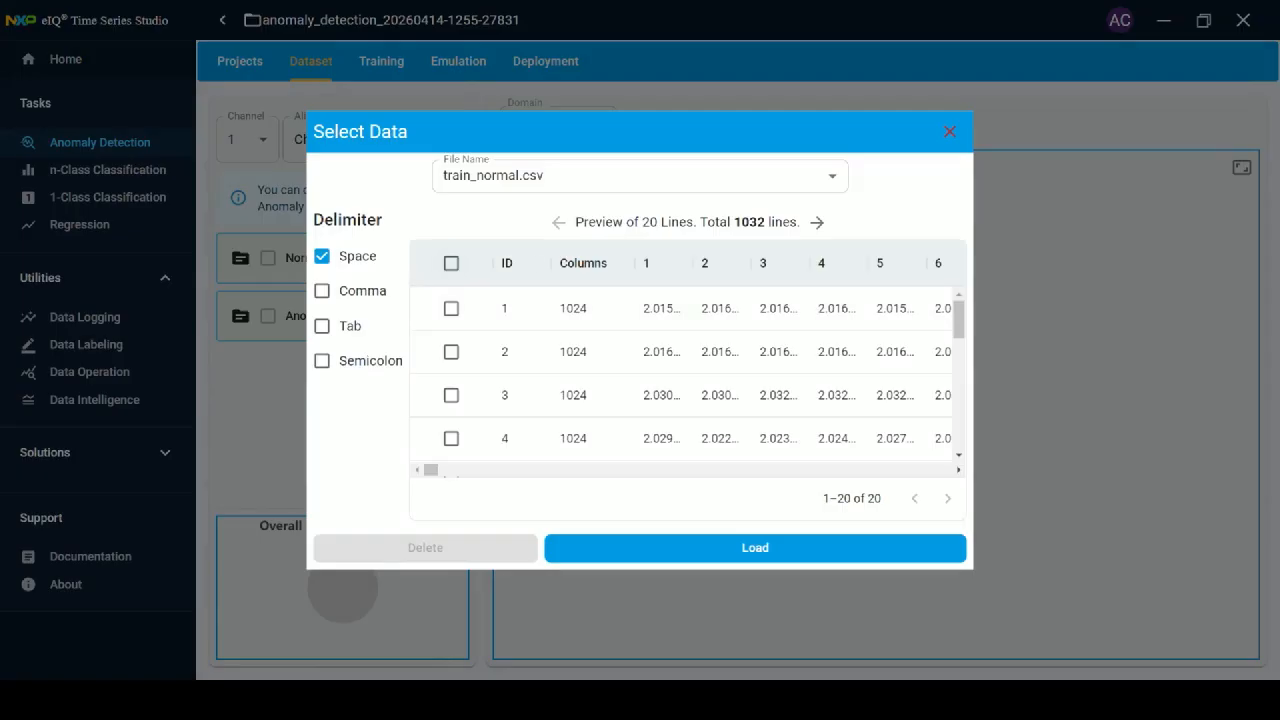
Select all preview rows of train_normal.csv and load them into the Normal group.
drag(431, 470, 431, 470)
click(451, 263)
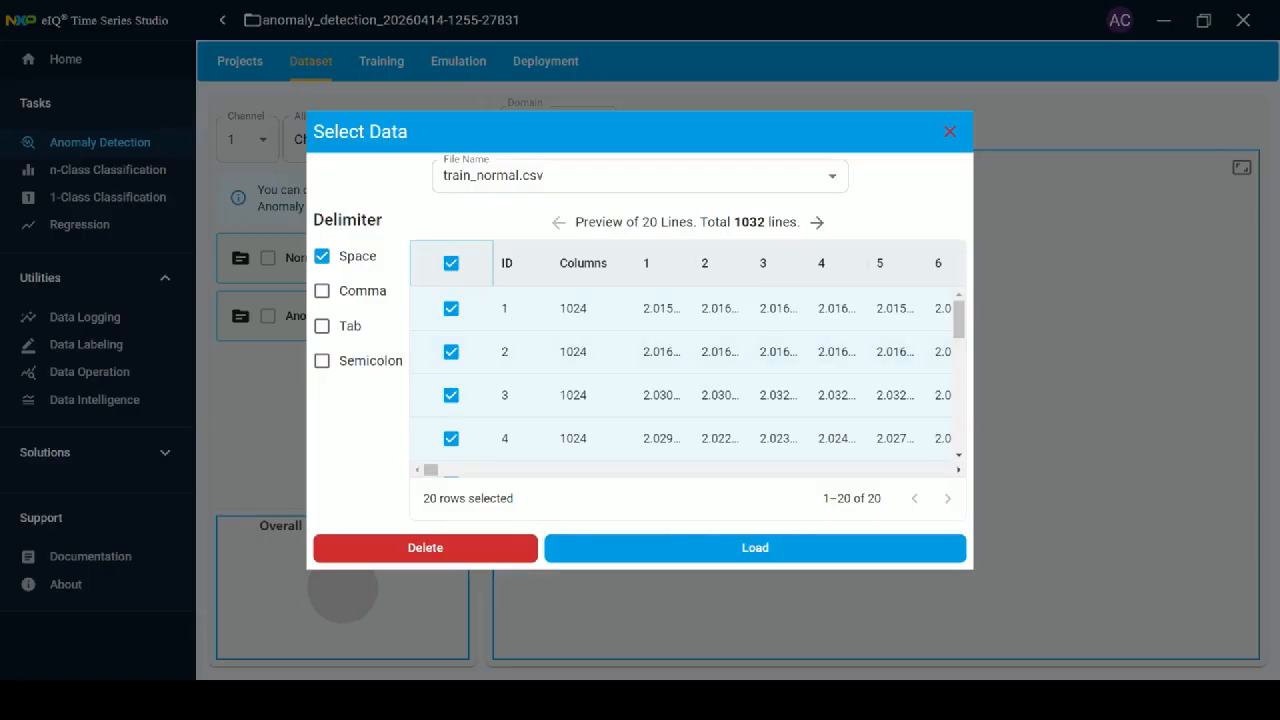
click(755, 547)
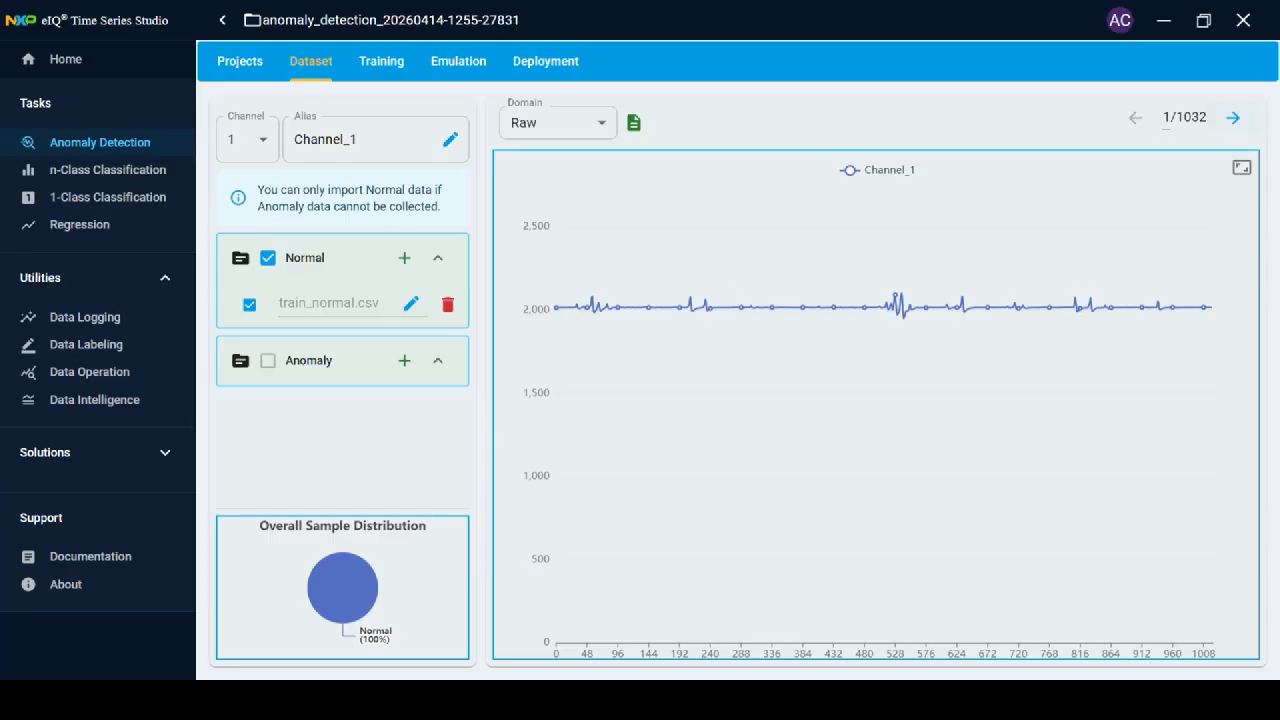
Page through the normal training samples up to sample 10 of 1032.
click(1233, 118)
click(1233, 118)
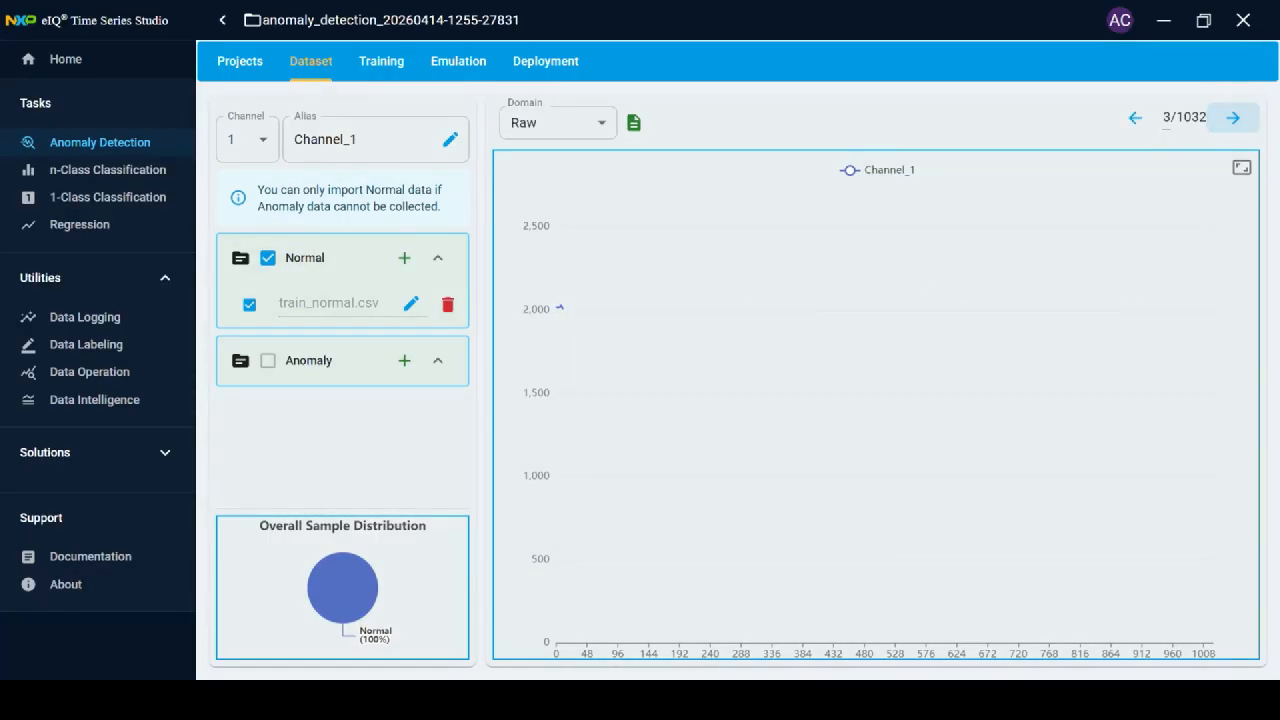
click(1233, 118)
click(1233, 118)
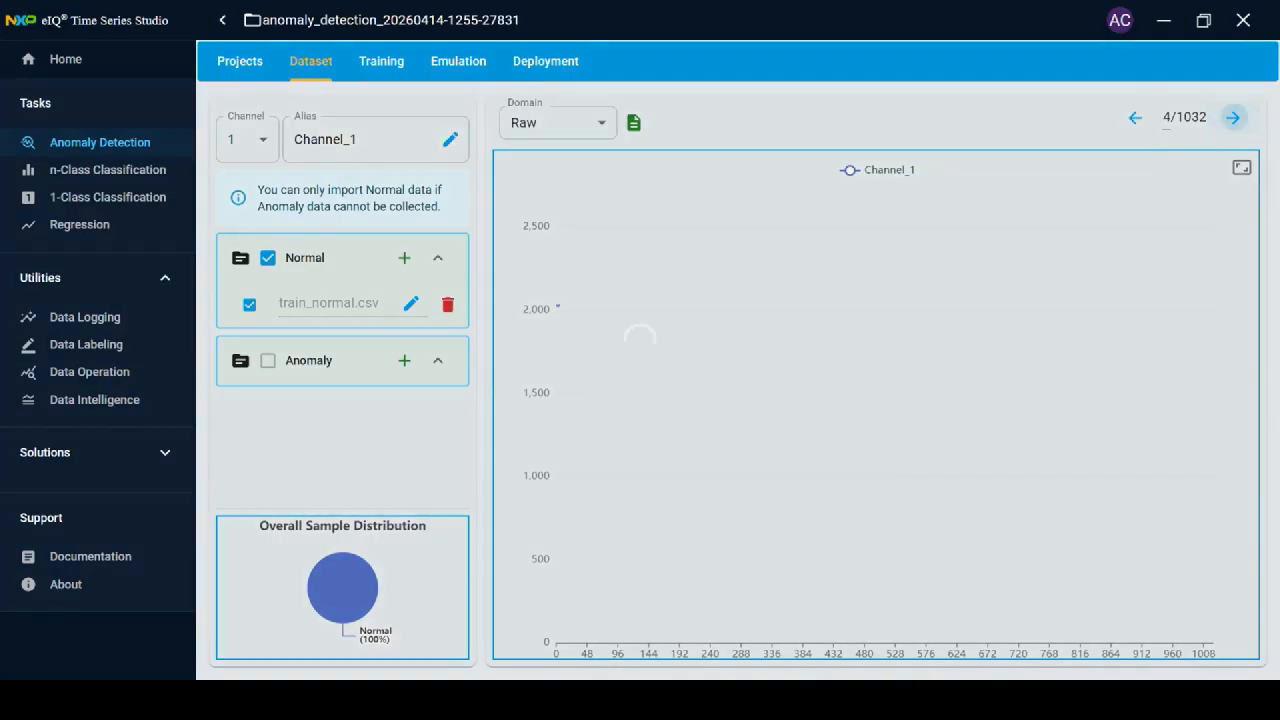
click(1233, 118)
click(1233, 118)
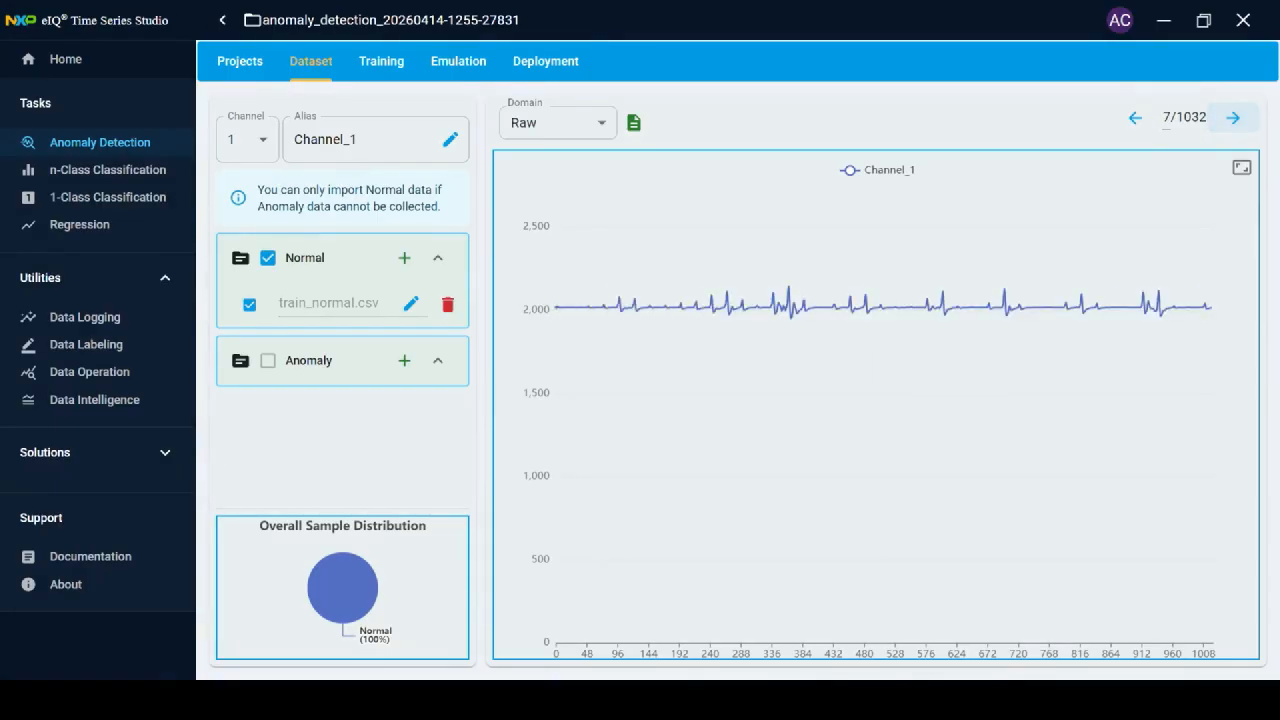
click(1233, 118)
click(1233, 118)
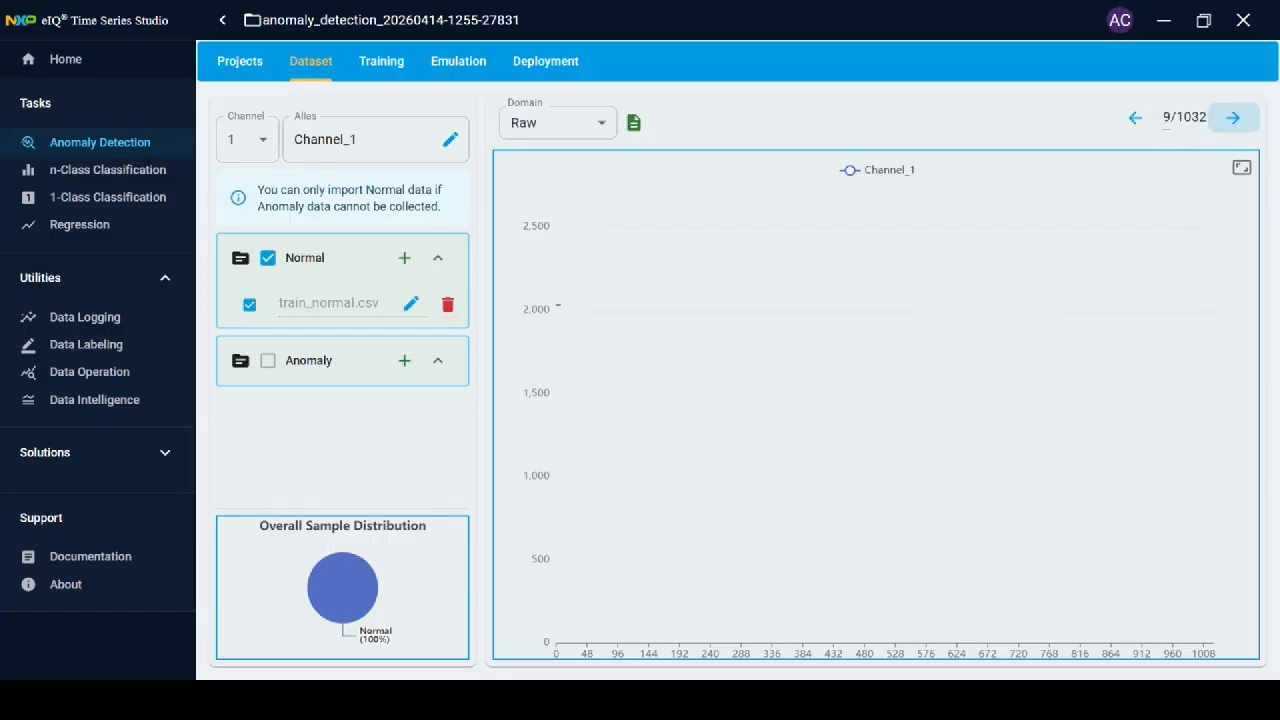
click(1233, 118)
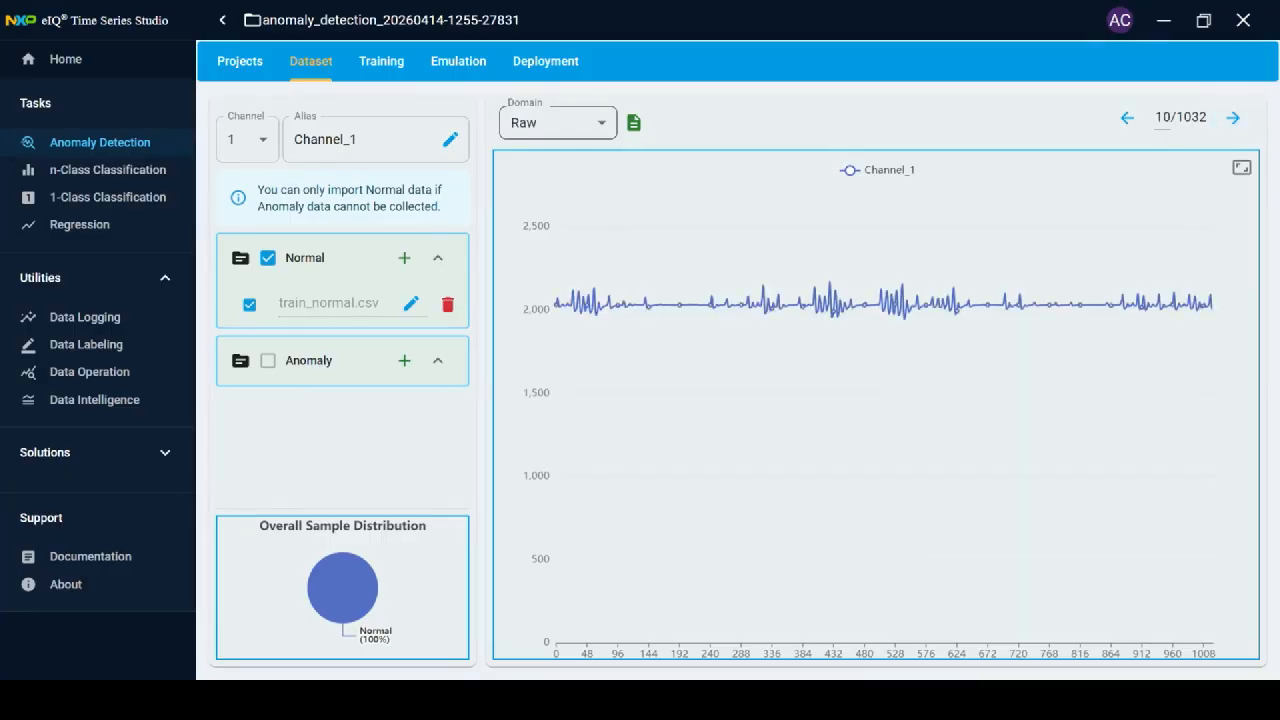
click(557, 122)
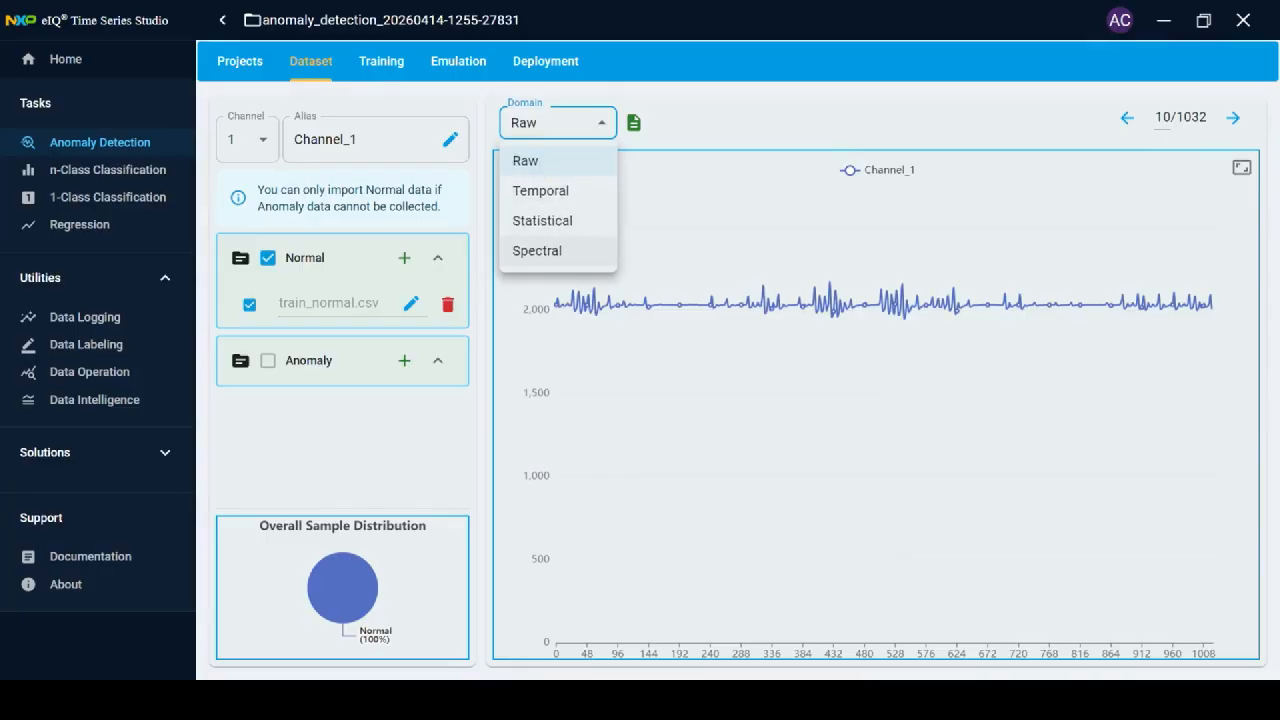
Inspect the data as a Spectral FFT spectrum, then switch the Domain back to Raw.
click(538, 251)
click(703, 121)
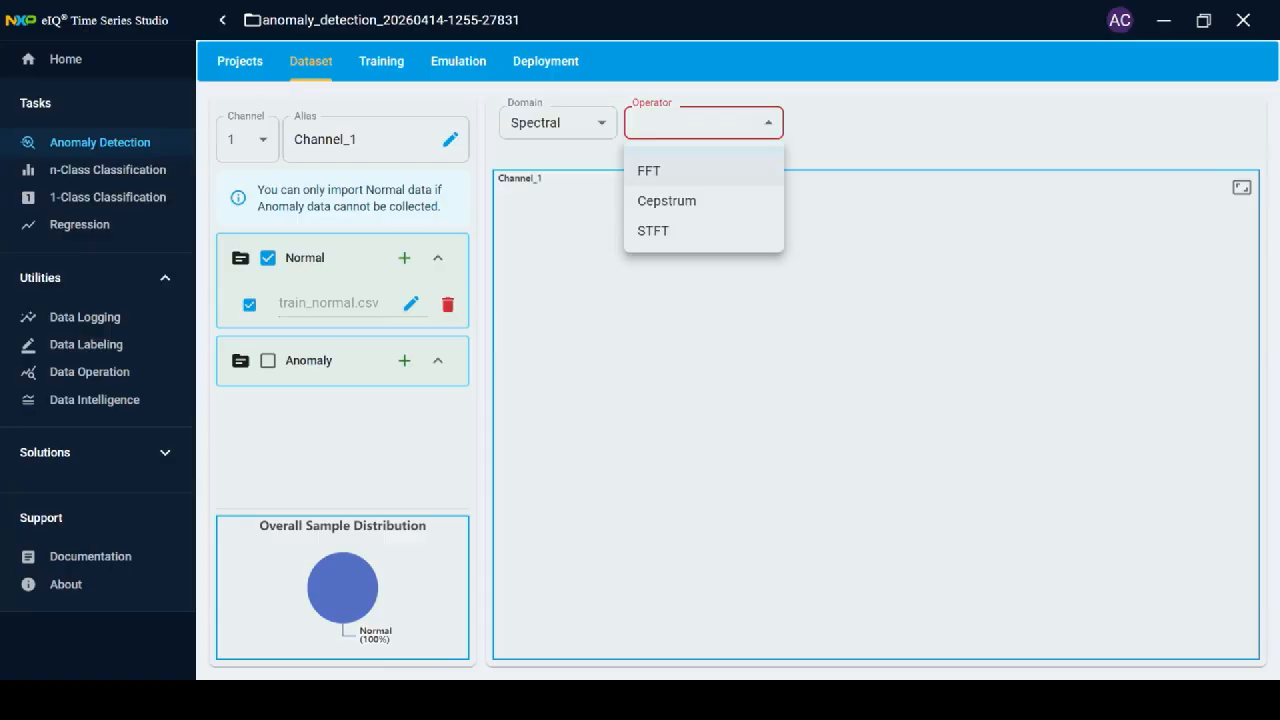
click(660, 169)
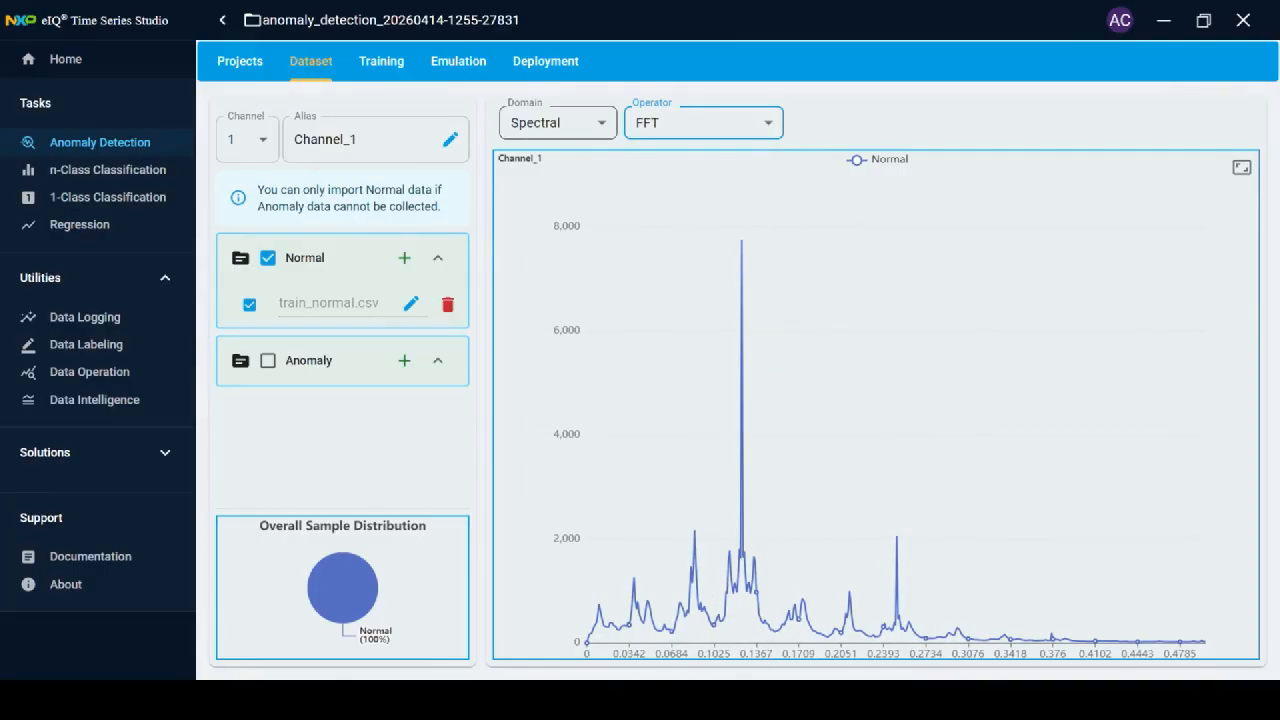
click(557, 122)
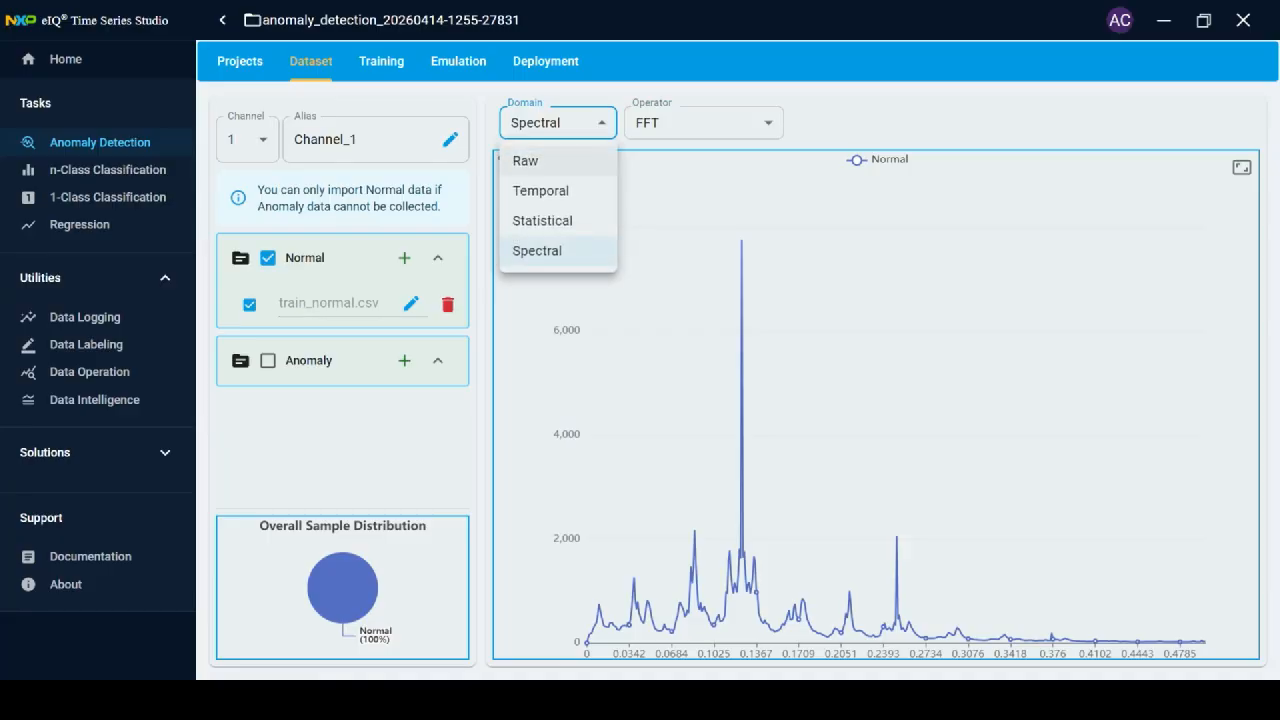
click(525, 160)
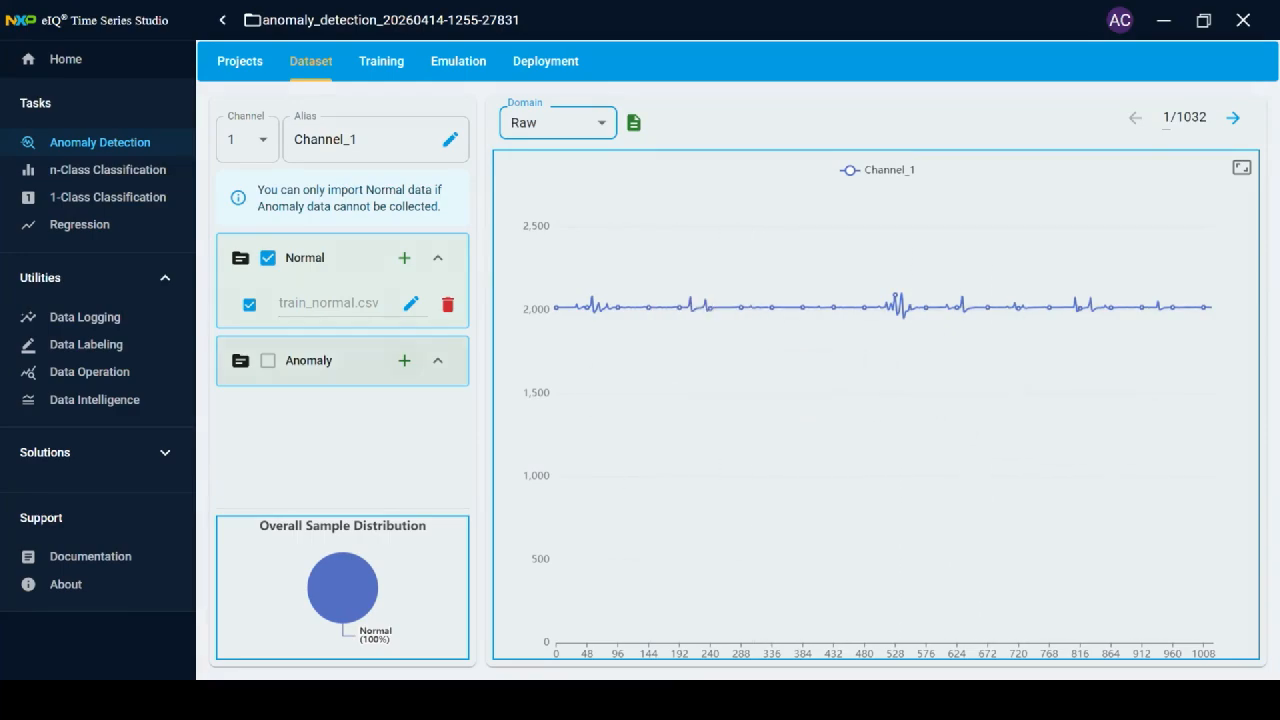
Import all rows of train_arc.csv into the Anomaly group.
click(404, 360)
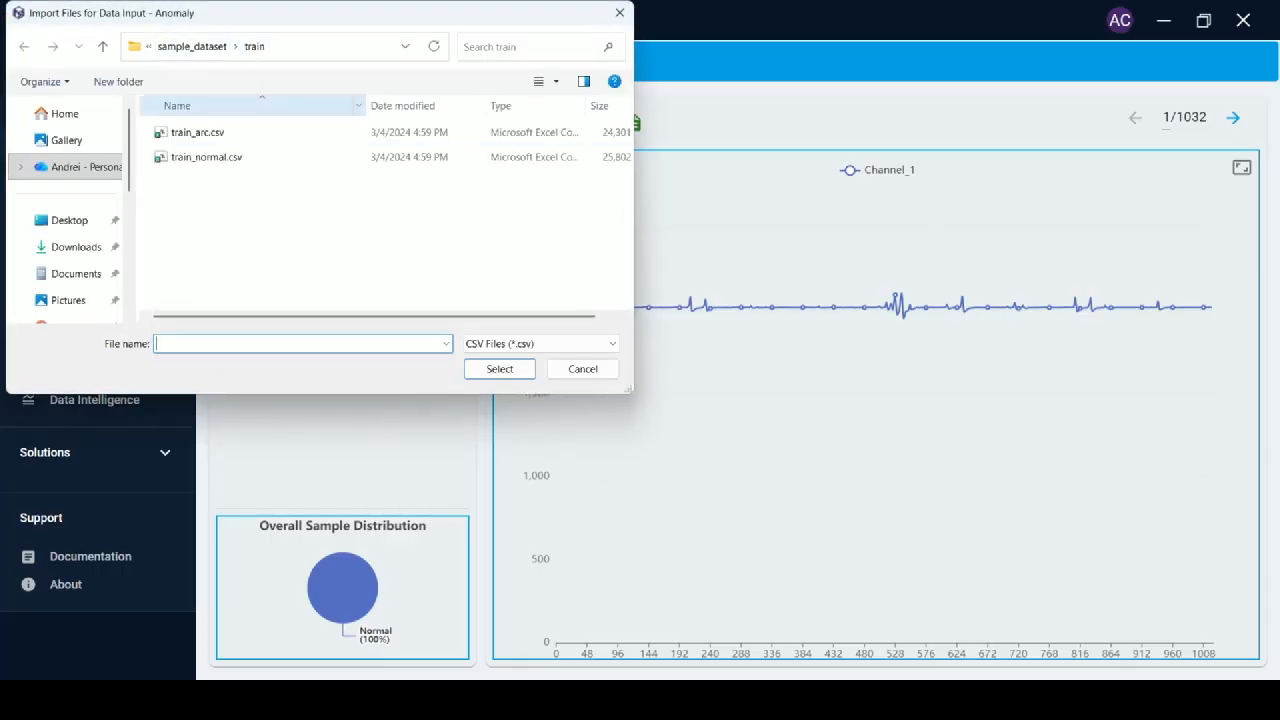
click(198, 132)
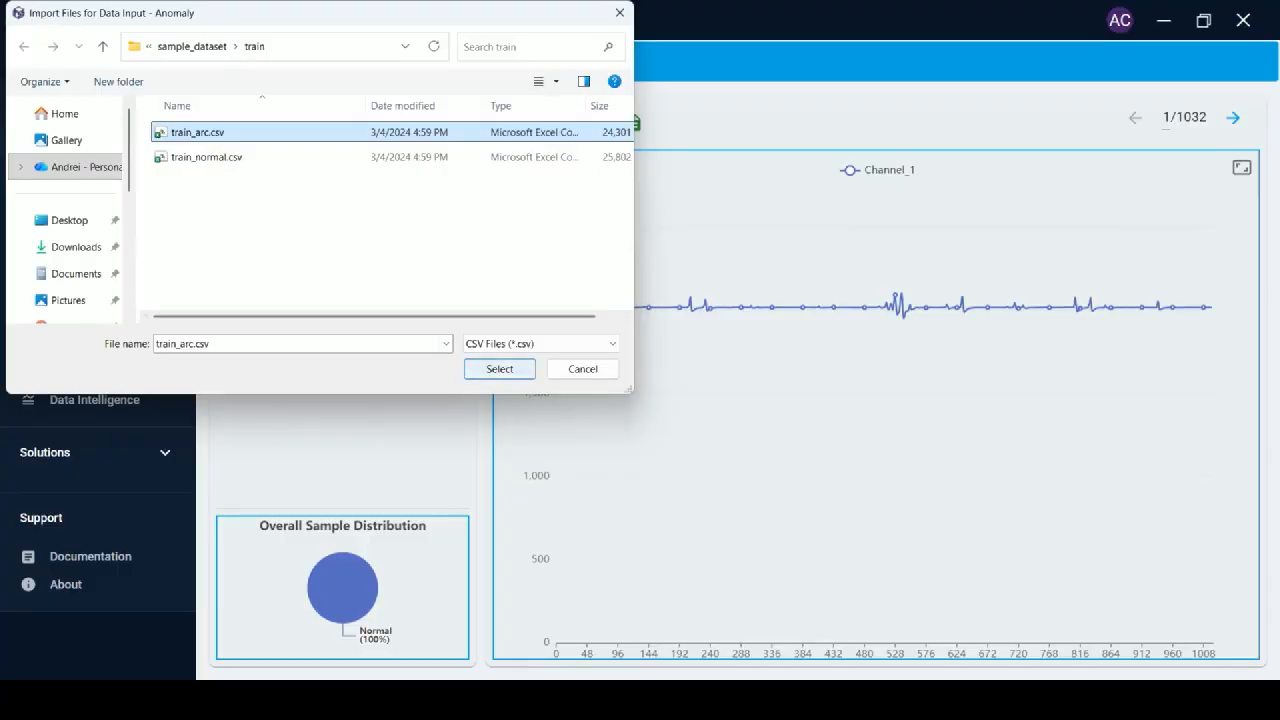
click(499, 368)
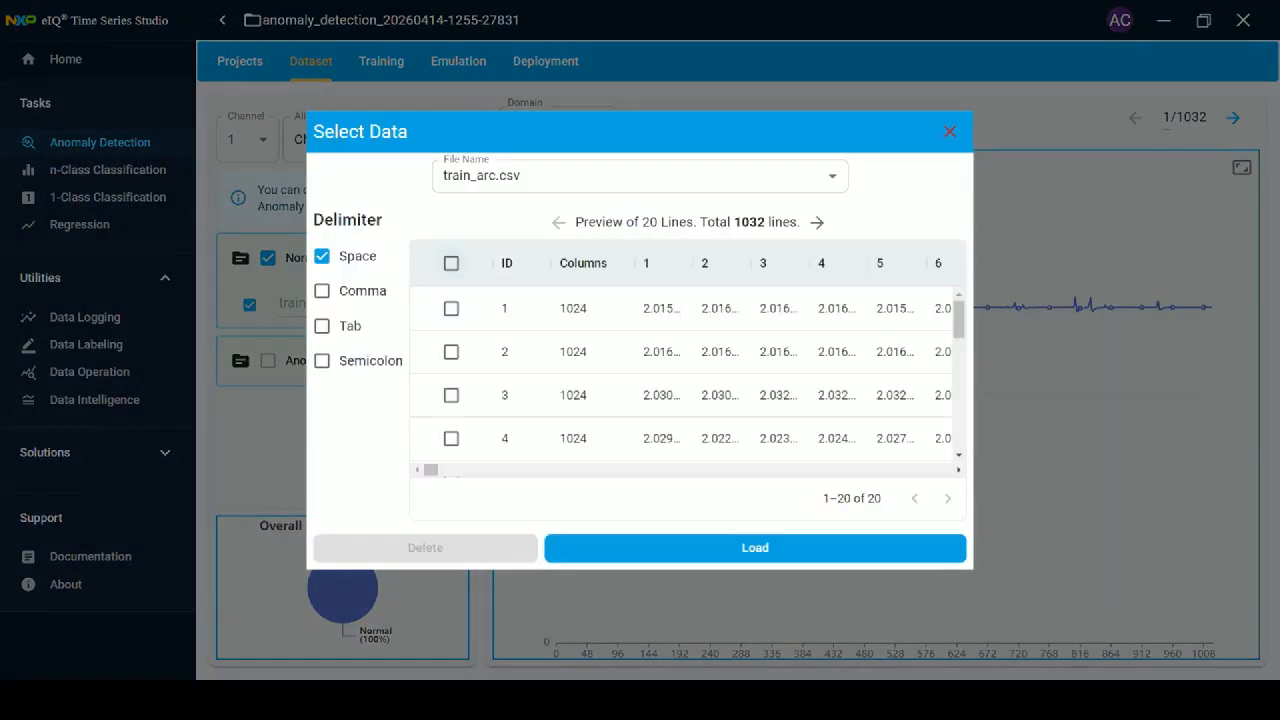
click(451, 263)
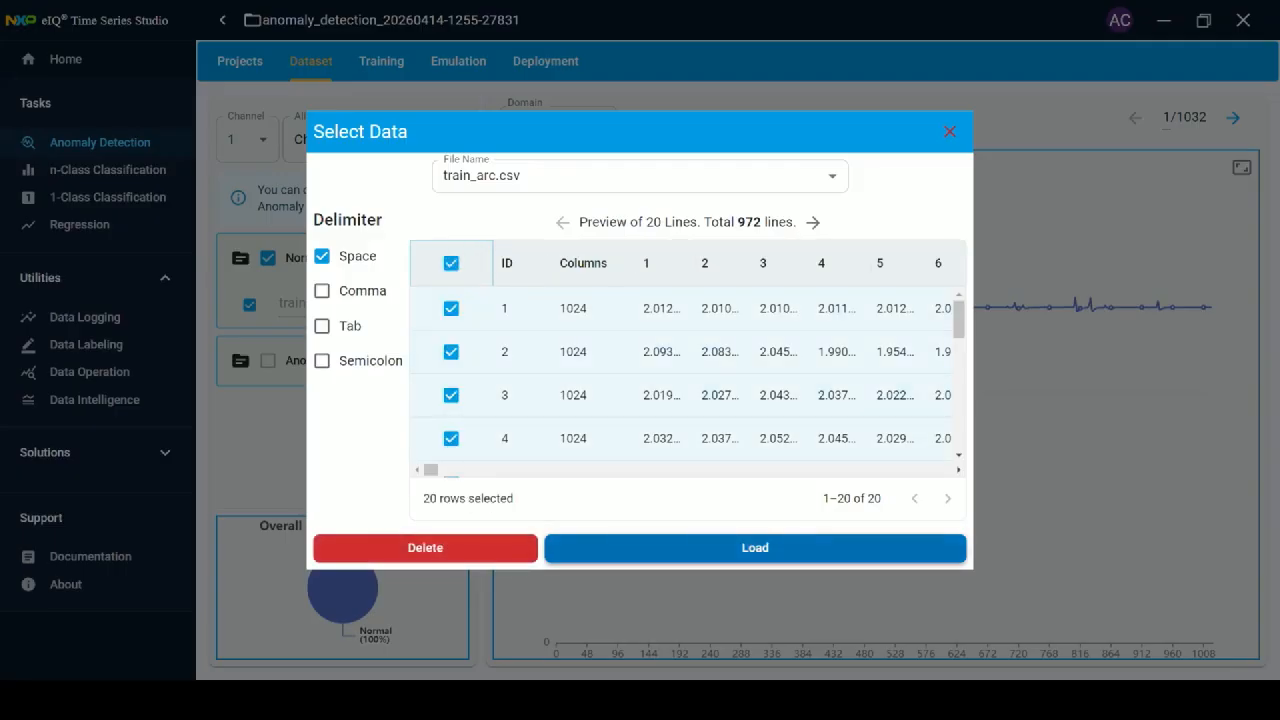
click(755, 547)
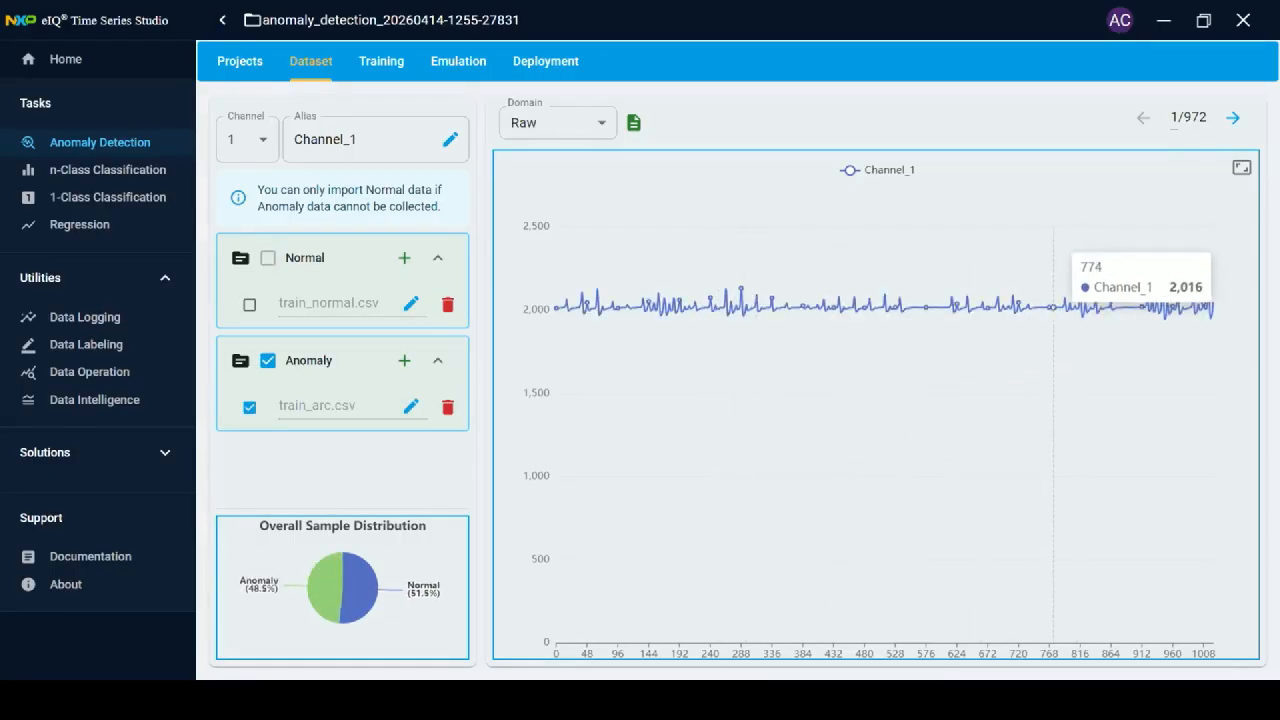
Browse six anomaly samples forward and four back, then go to the Training page.
click(1233, 118)
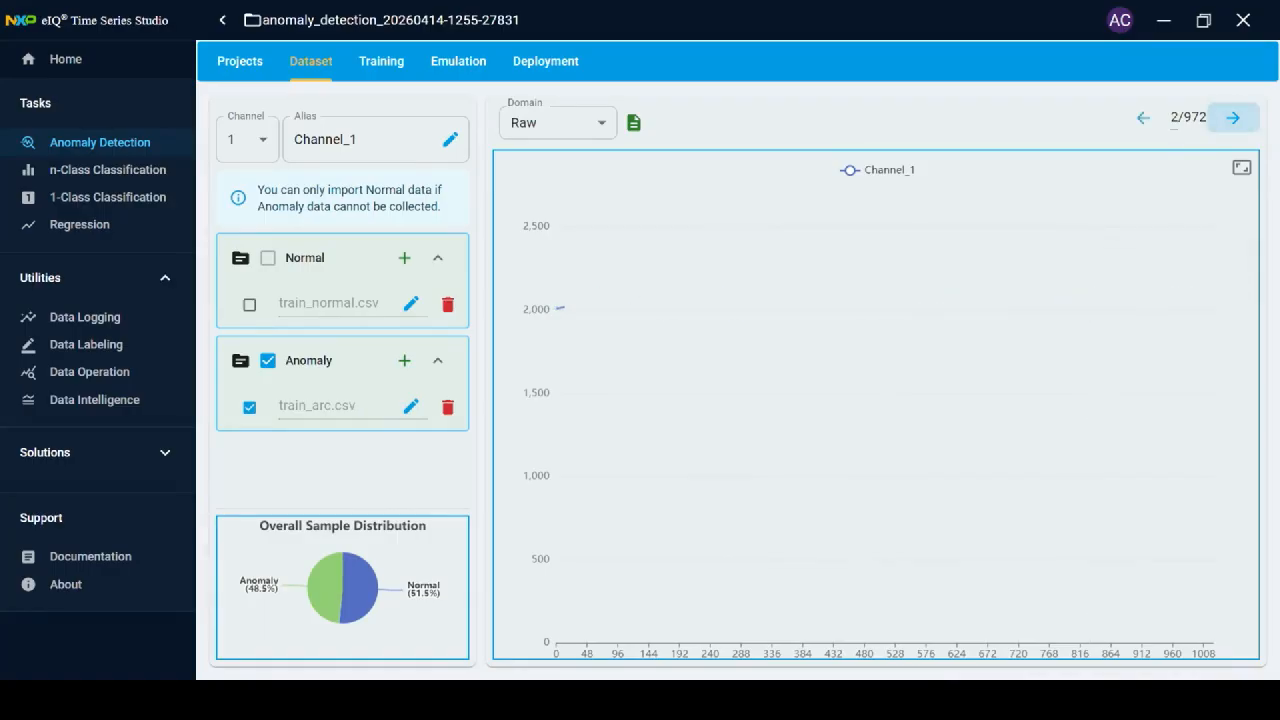
click(1233, 118)
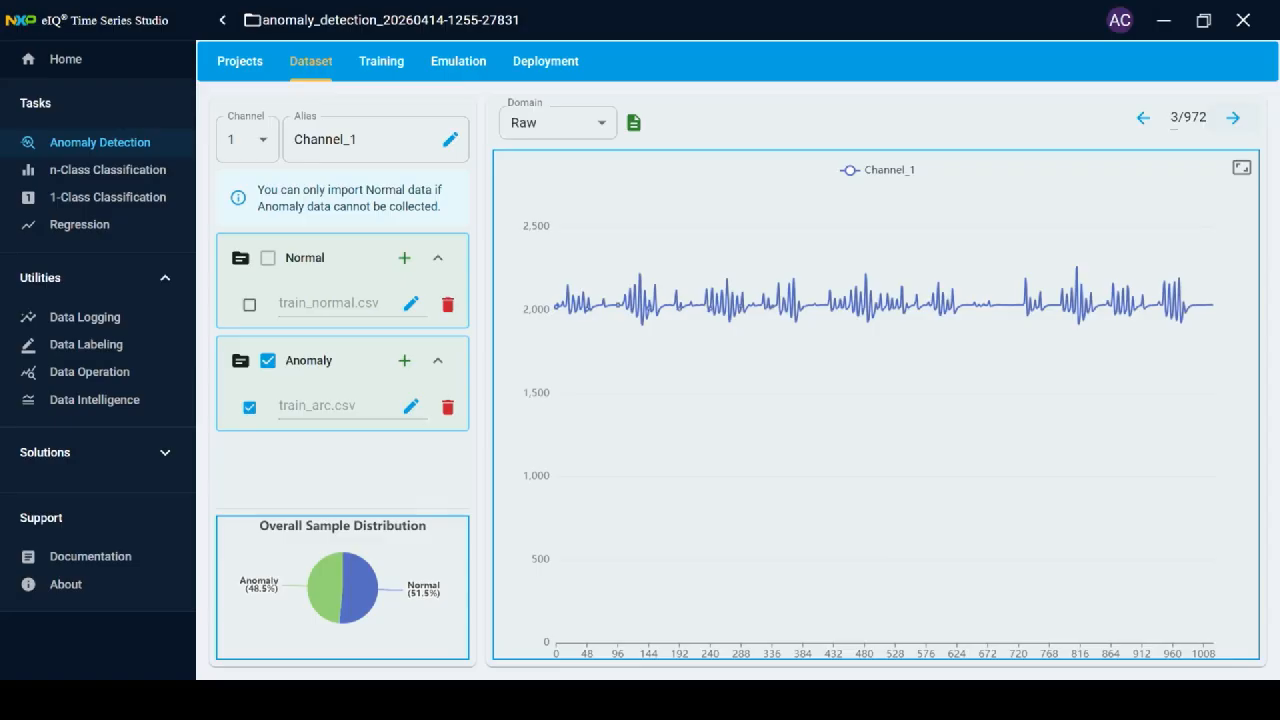
click(1233, 118)
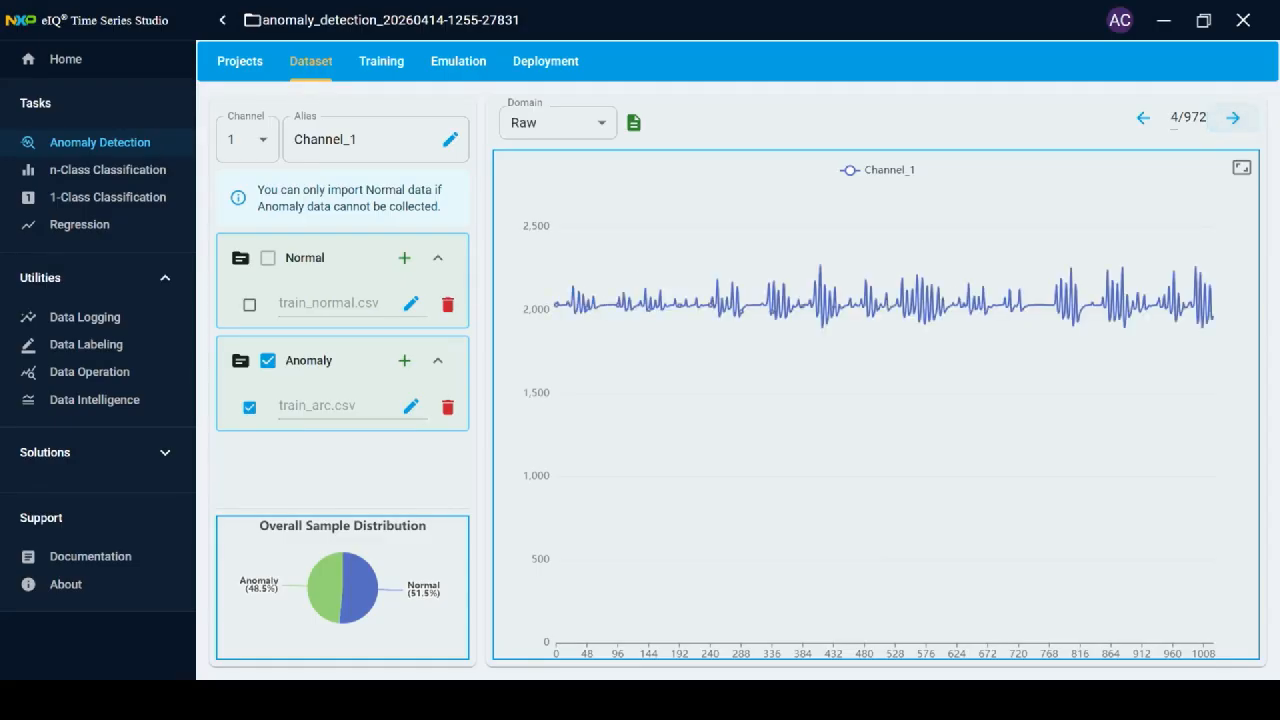
click(1233, 118)
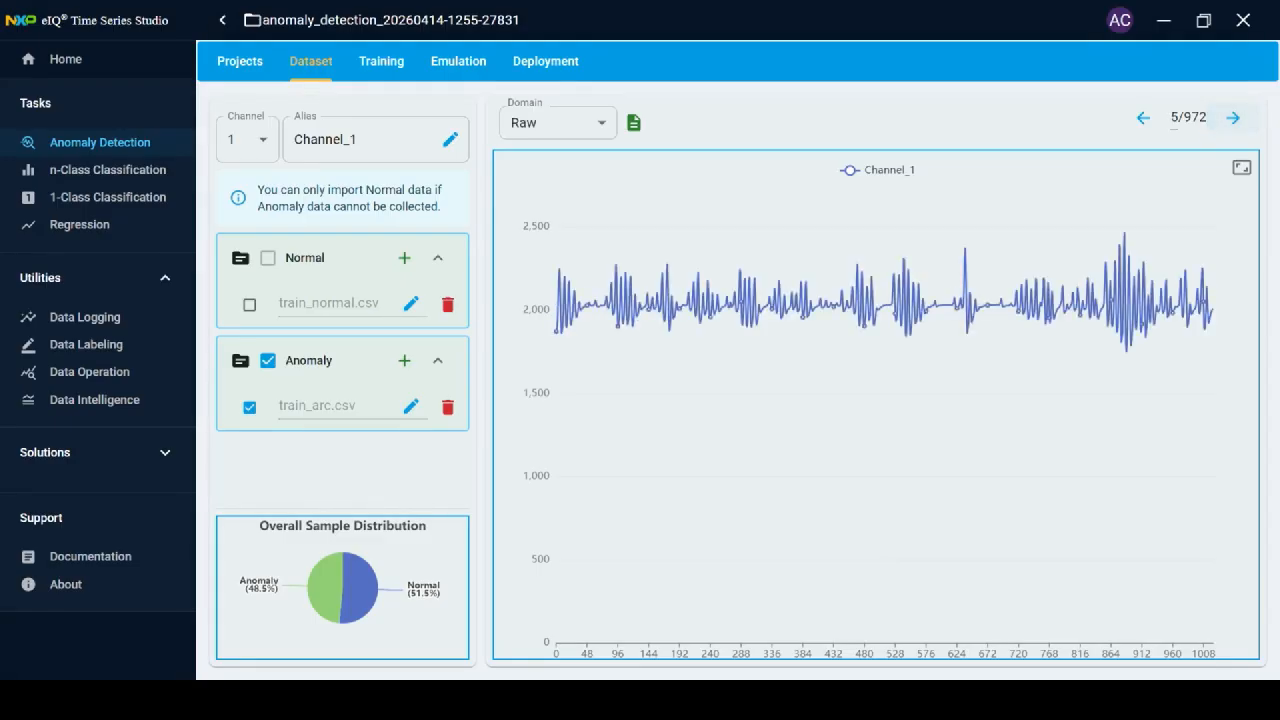
click(1233, 118)
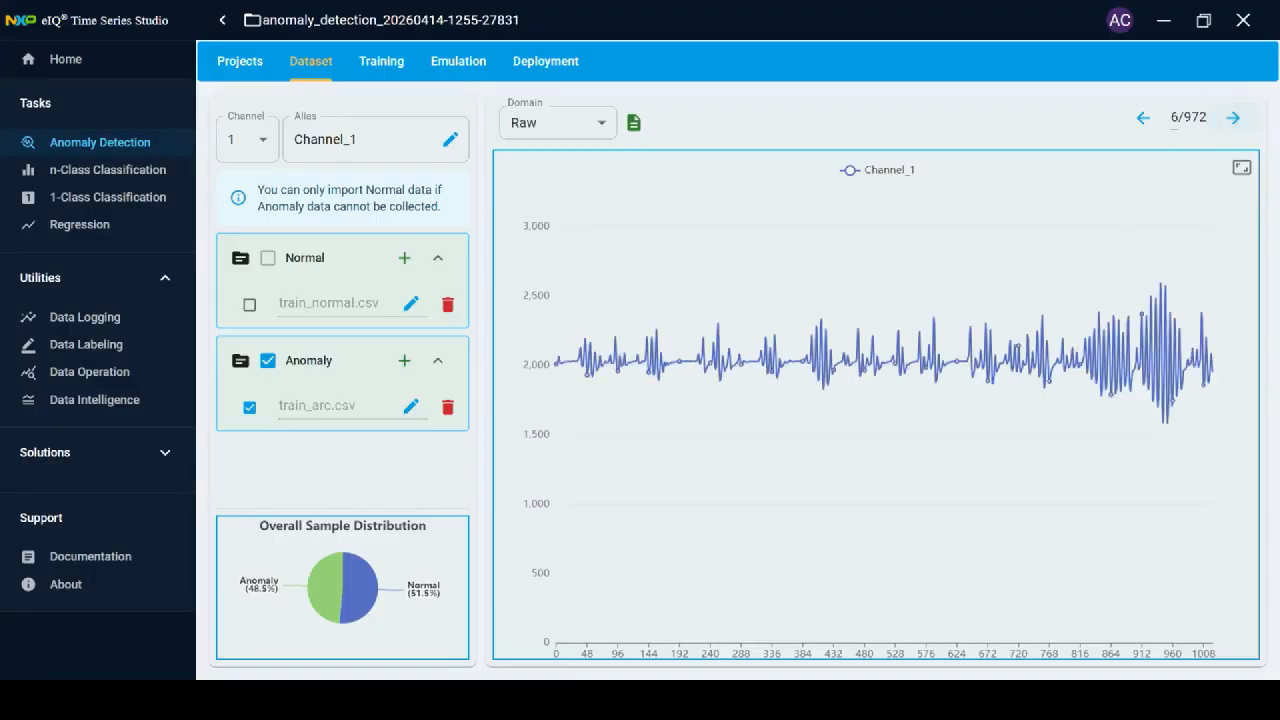
click(1233, 118)
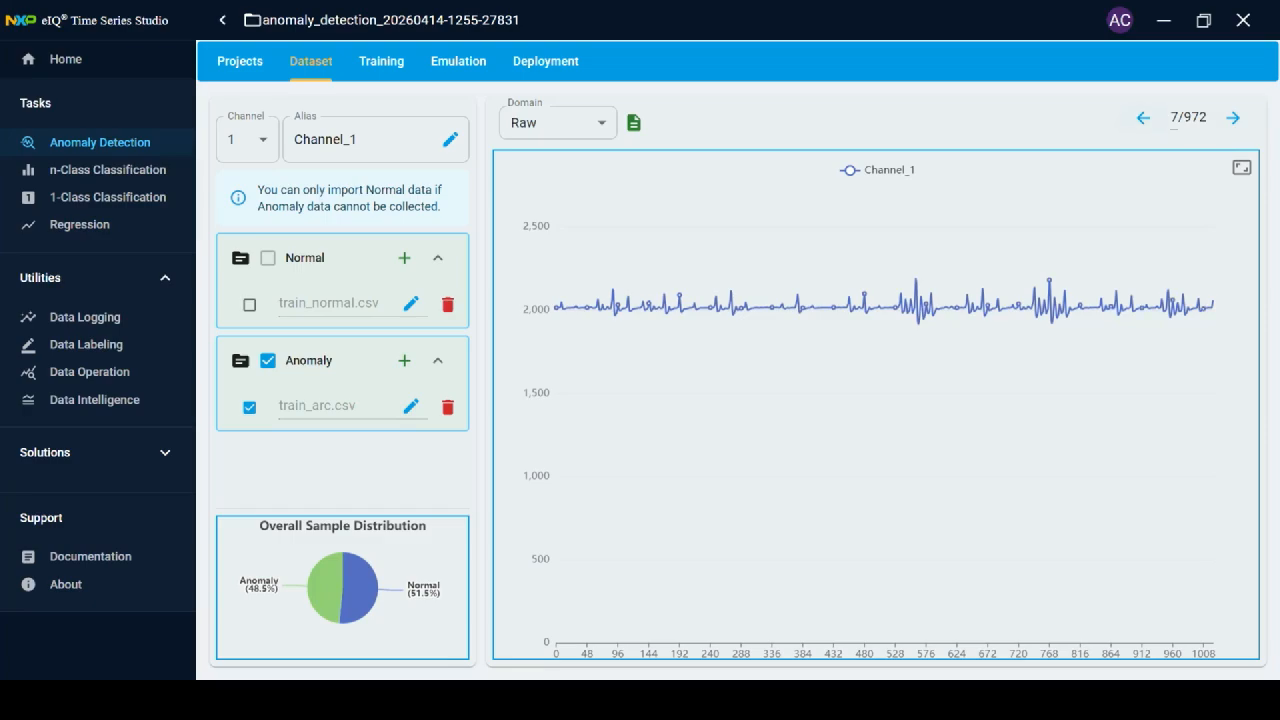
click(1143, 118)
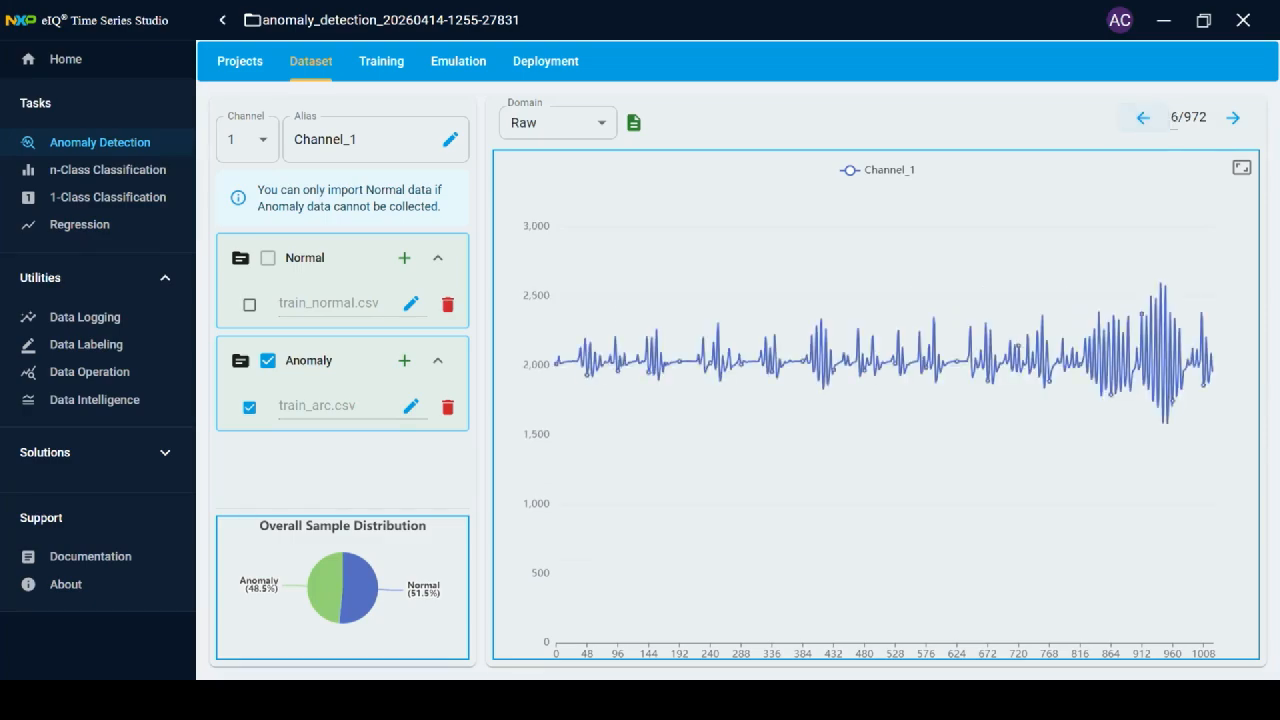
click(1143, 118)
click(1143, 118)
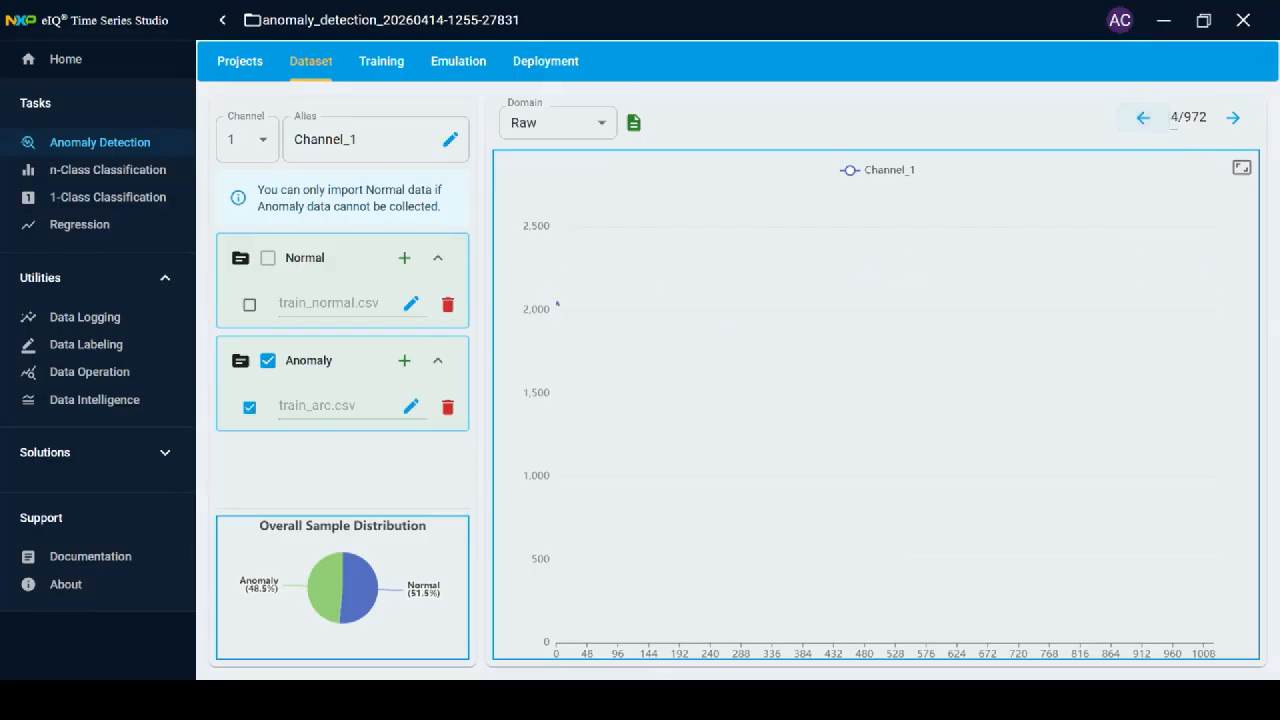
click(1143, 118)
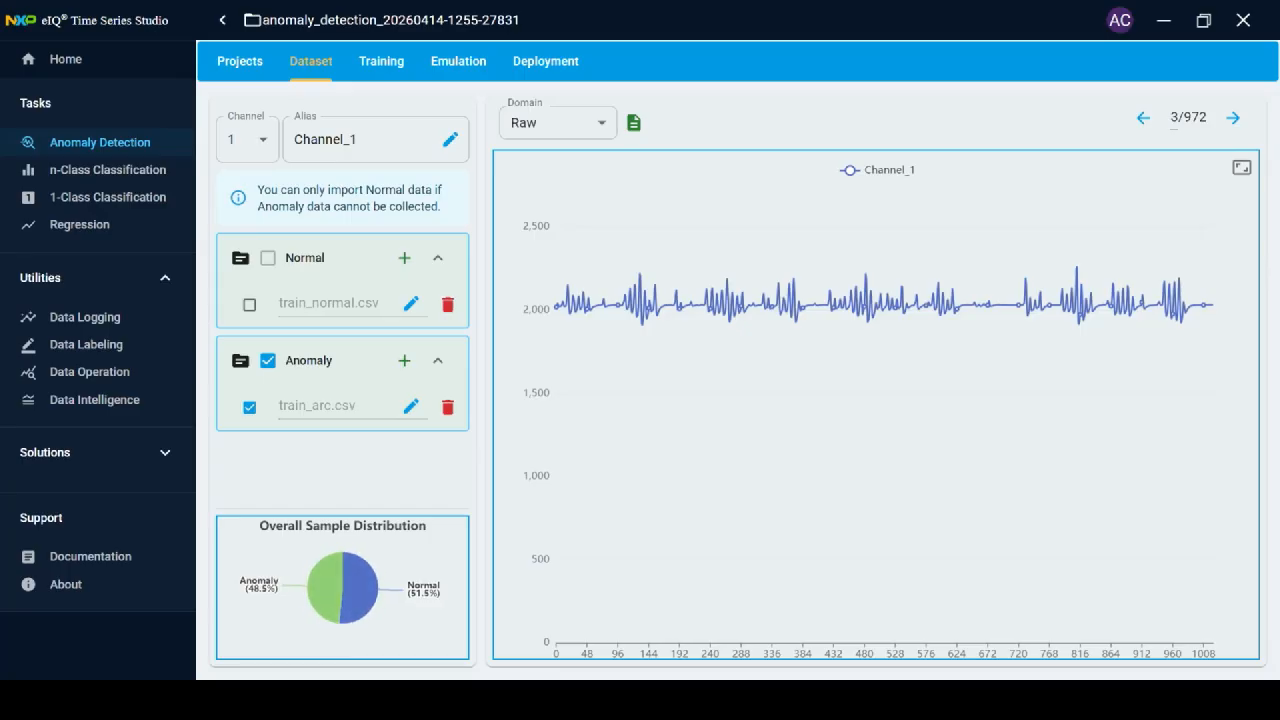
click(381, 61)
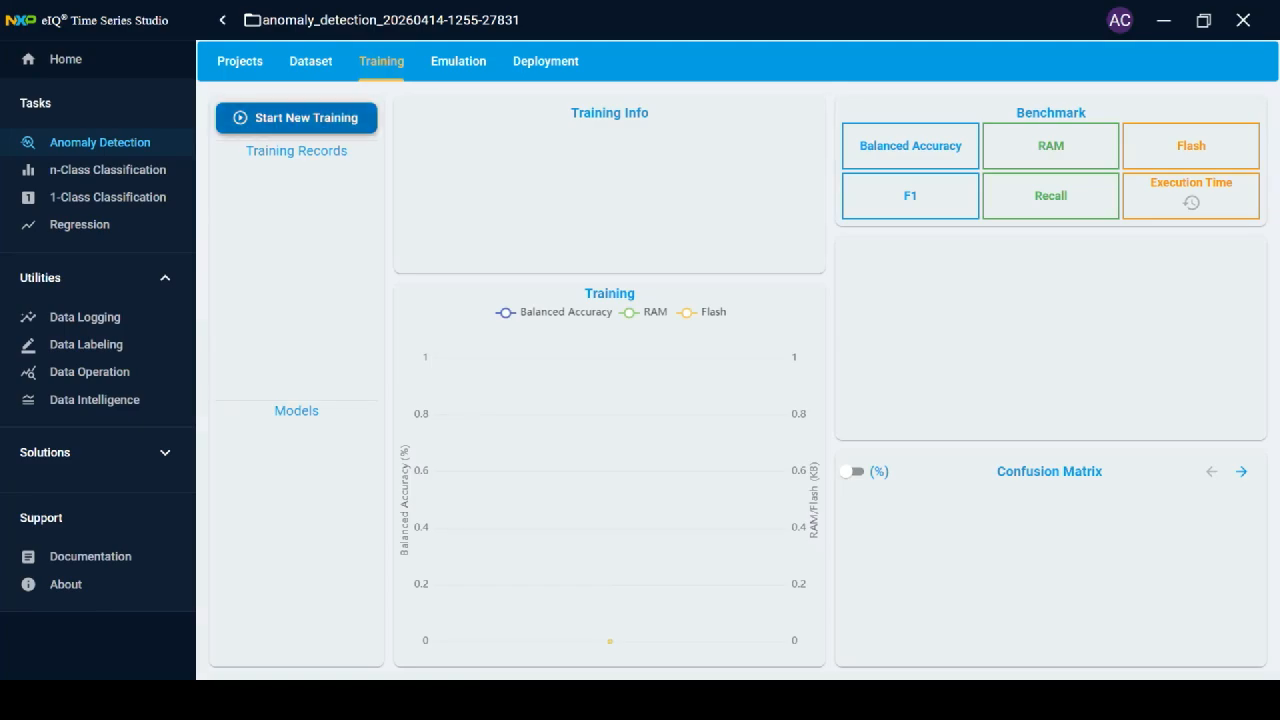
Start a new training run, opening Training Config with CML and an 8:2 train/validation split.
click(296, 117)
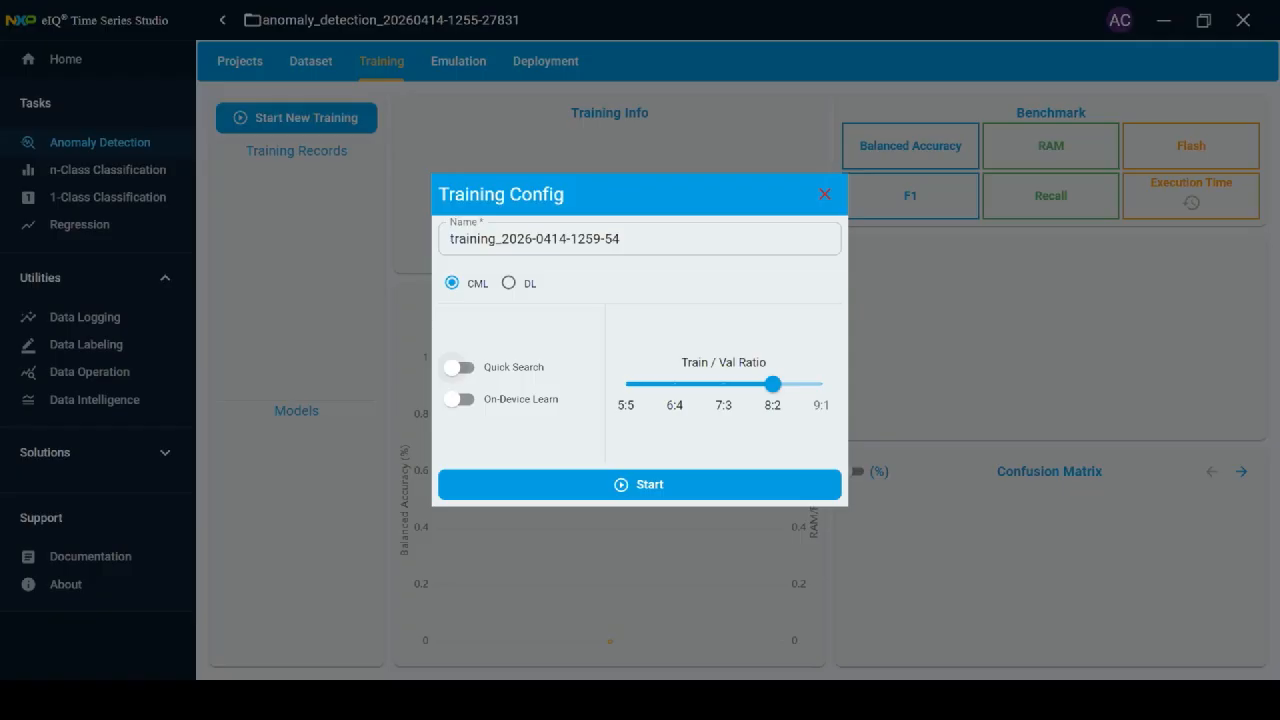
Enable Quick Search and start the CML training run with the 8:2 train/validation split.
click(459, 367)
mouse_move(458, 399)
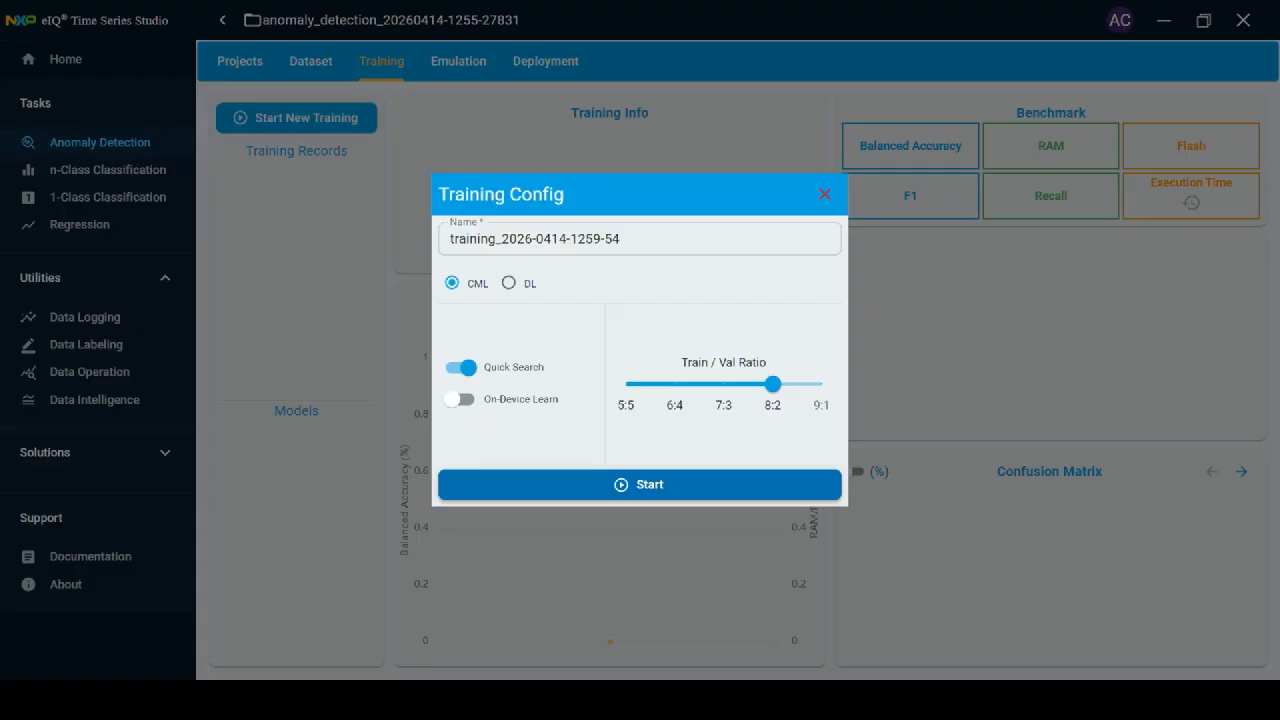
click(640, 484)
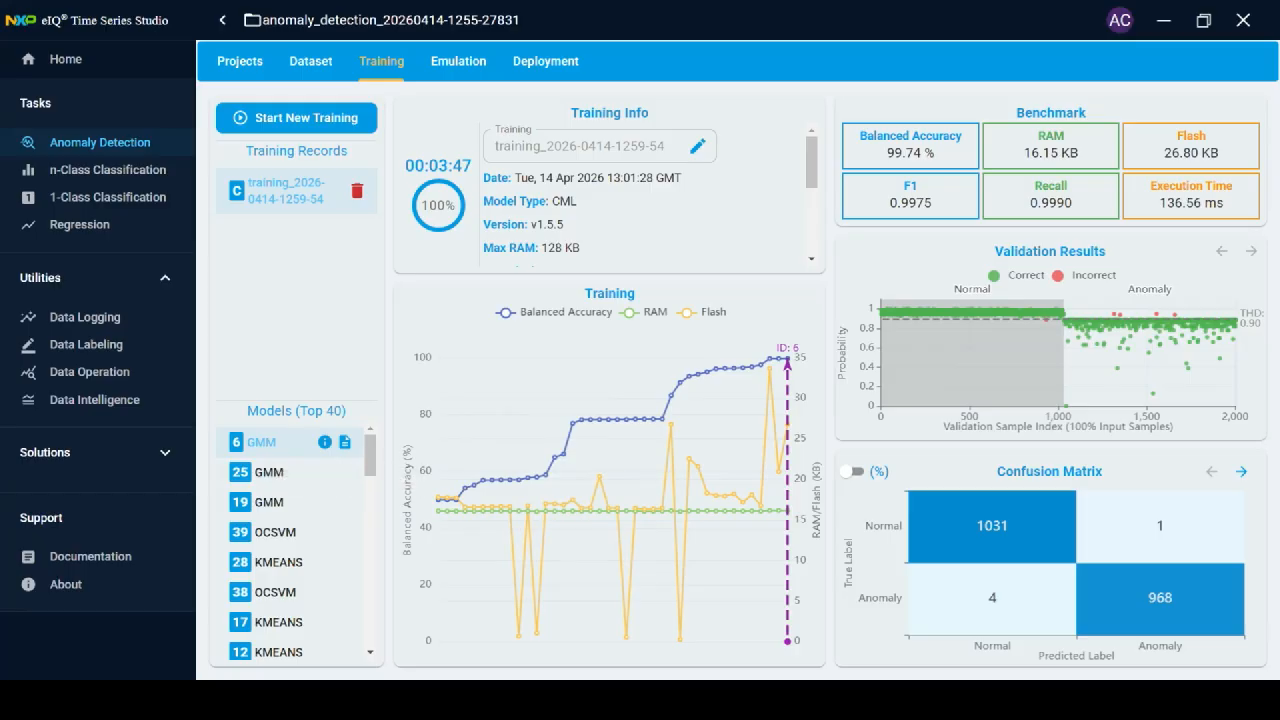
scroll(296, 540, down, 5)
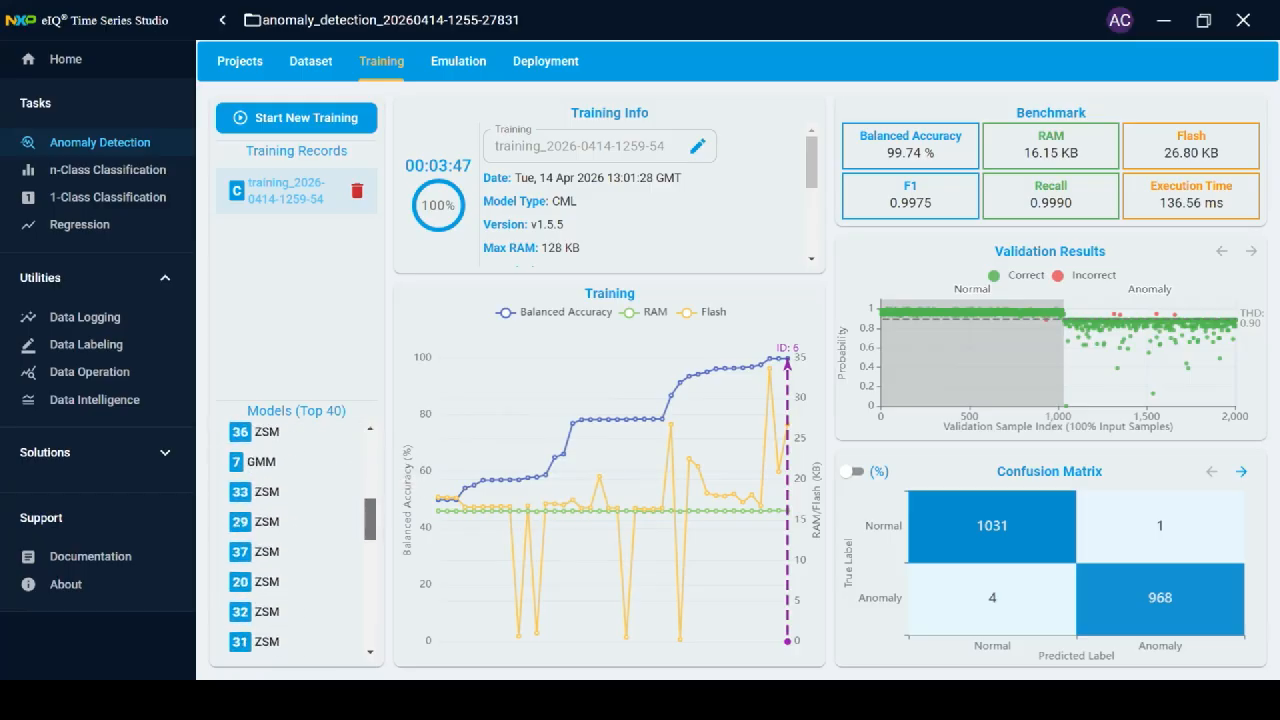
scroll(296, 540, down, 8)
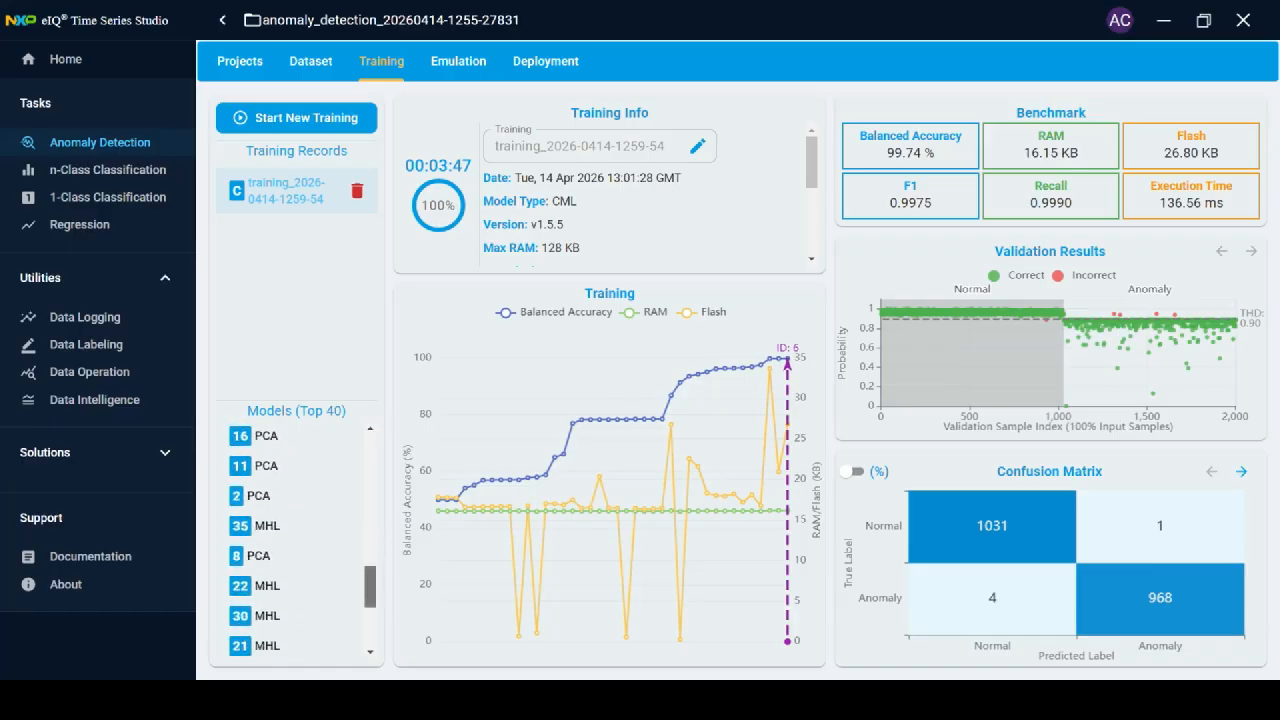
scroll(296, 540, up, 15)
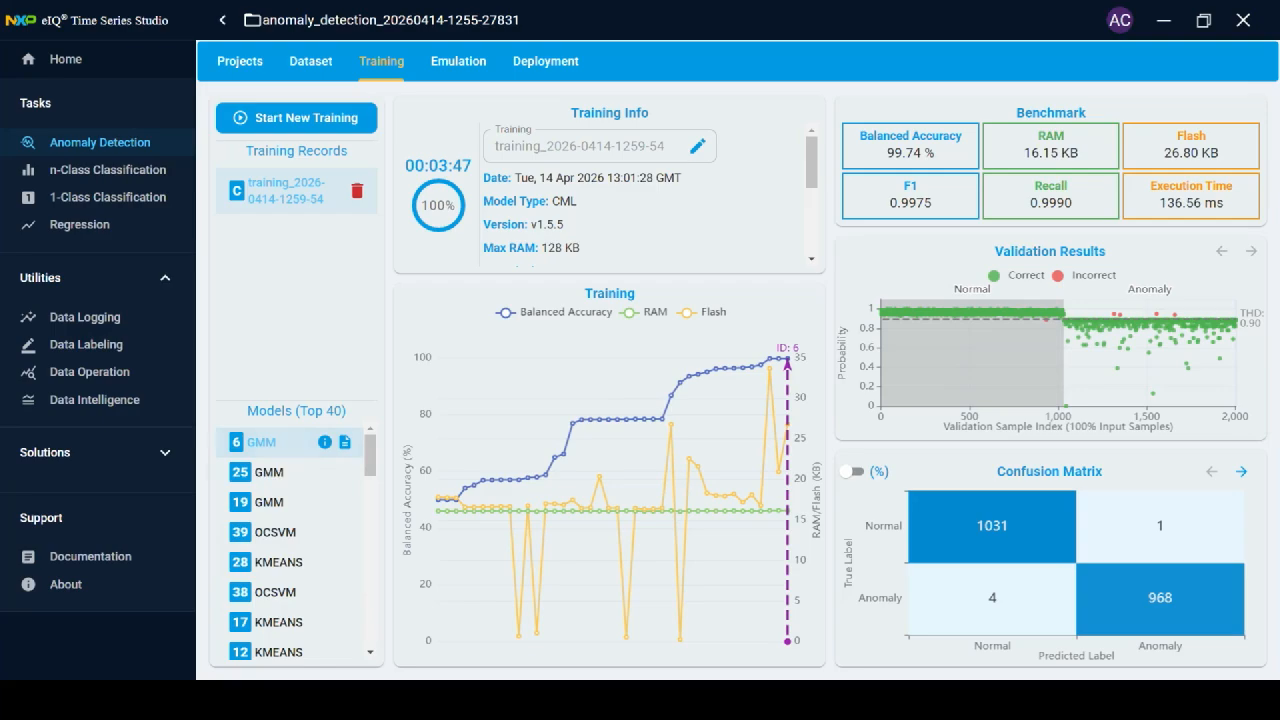
scroll(290, 540, down, 2)
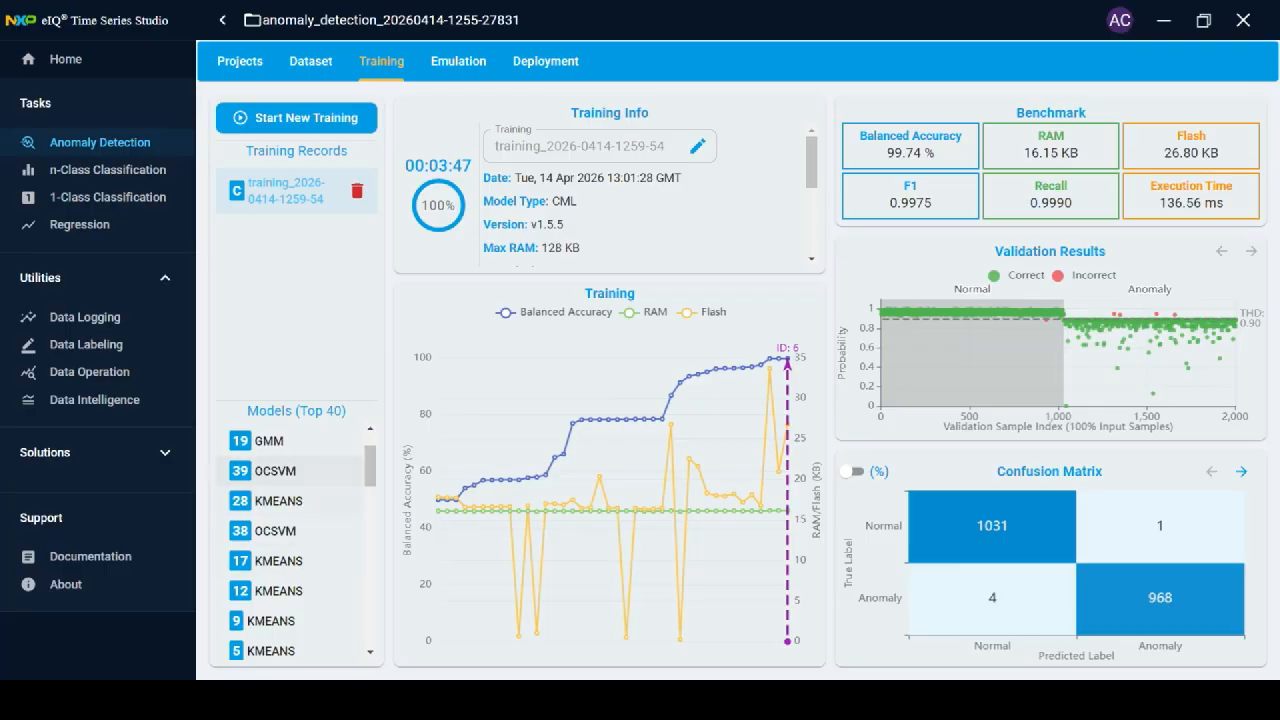
scroll(290, 470, down, 6)
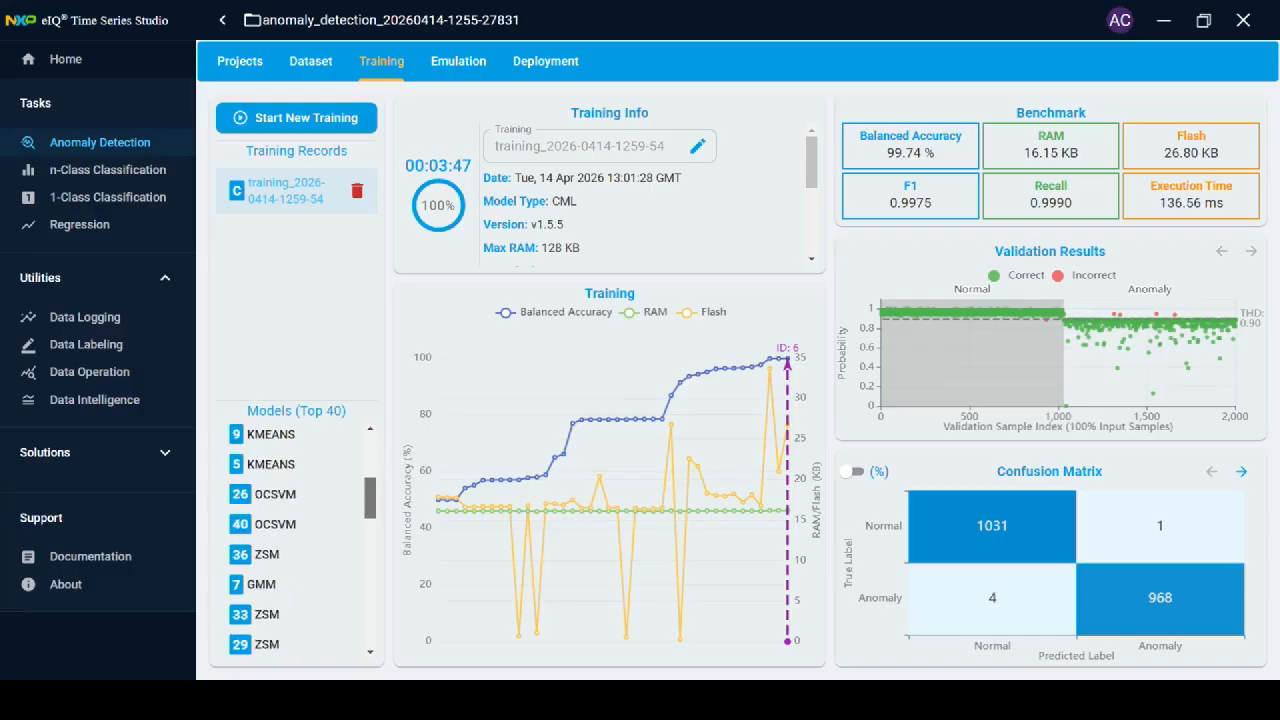
scroll(290, 472, up, 8)
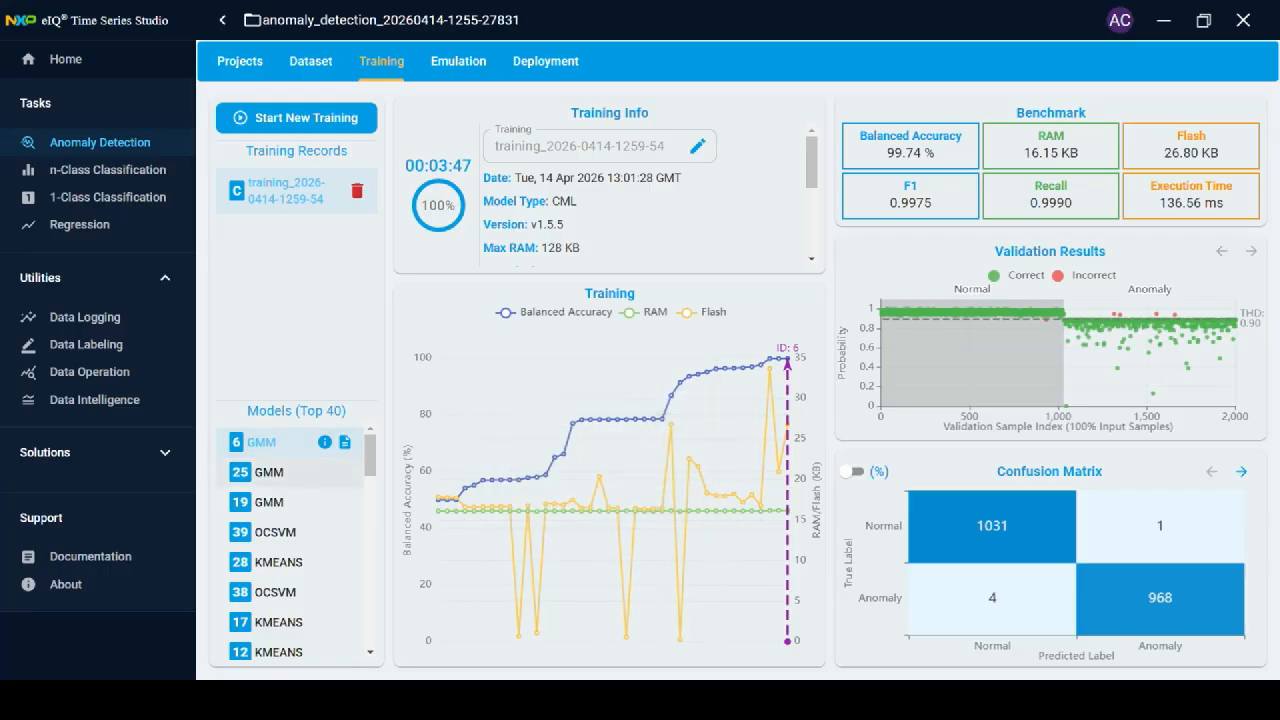
click(269, 473)
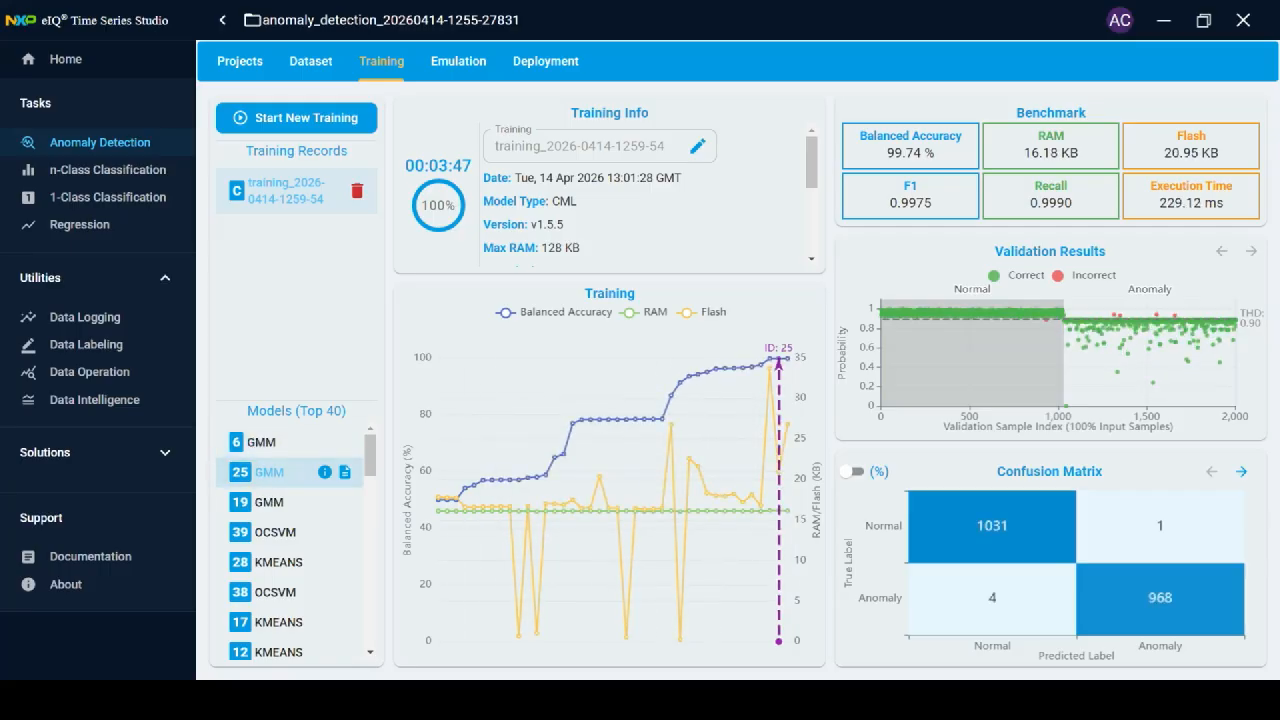
click(269, 502)
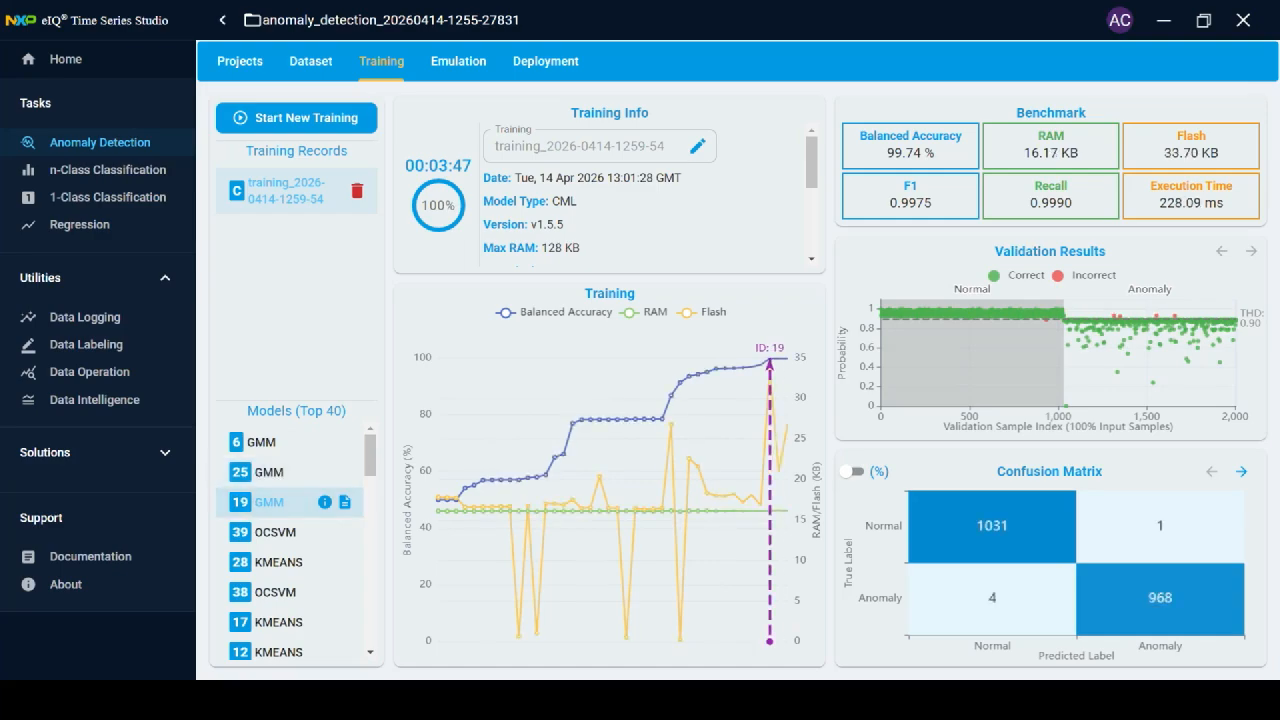
mouse_move(995, 530)
click(265, 442)
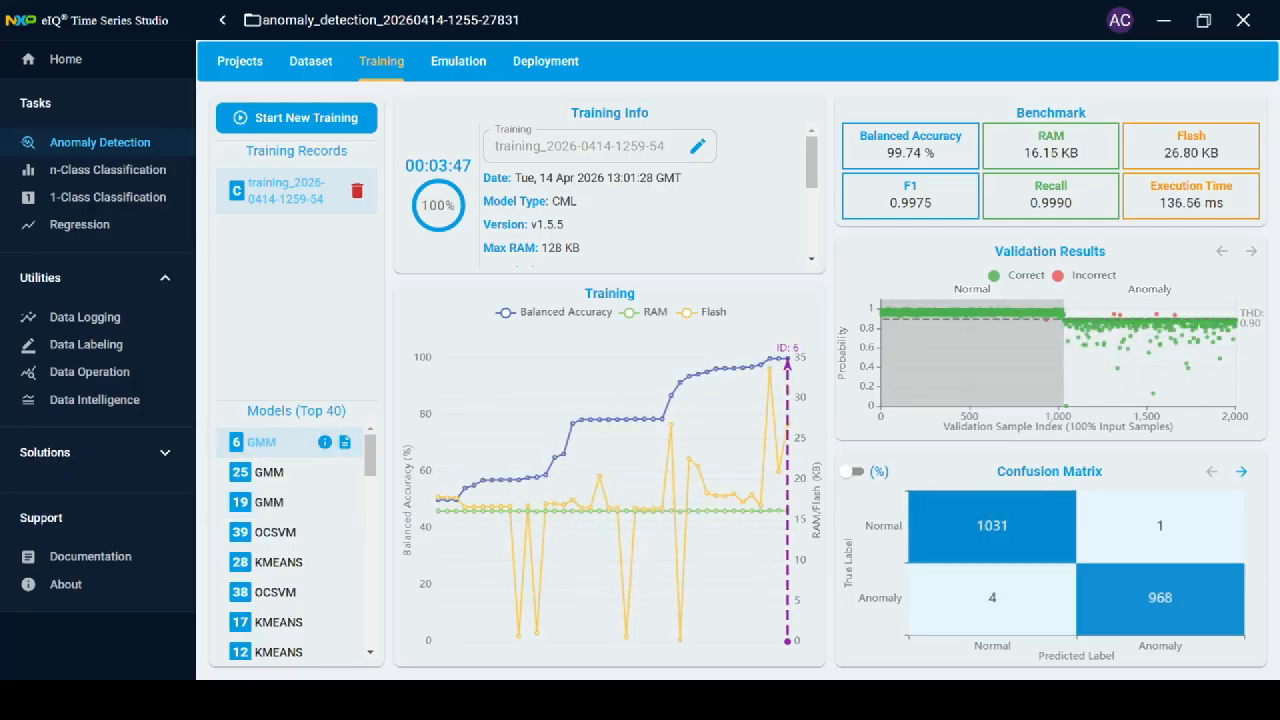
On the Emulation page, tick models 6 GMM and 39 OCSVM, leaving 25 unticked, and begin a New Emulation.
mouse_move(1190, 196)
click(458, 62)
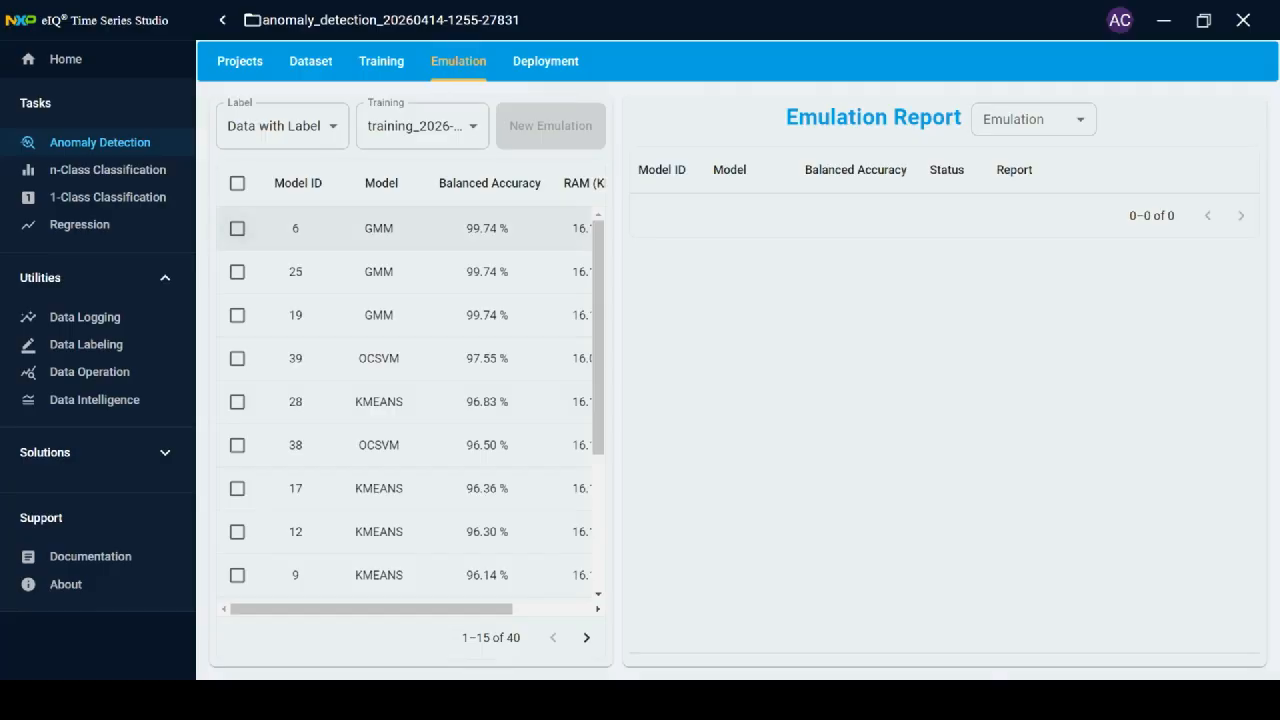
click(237, 228)
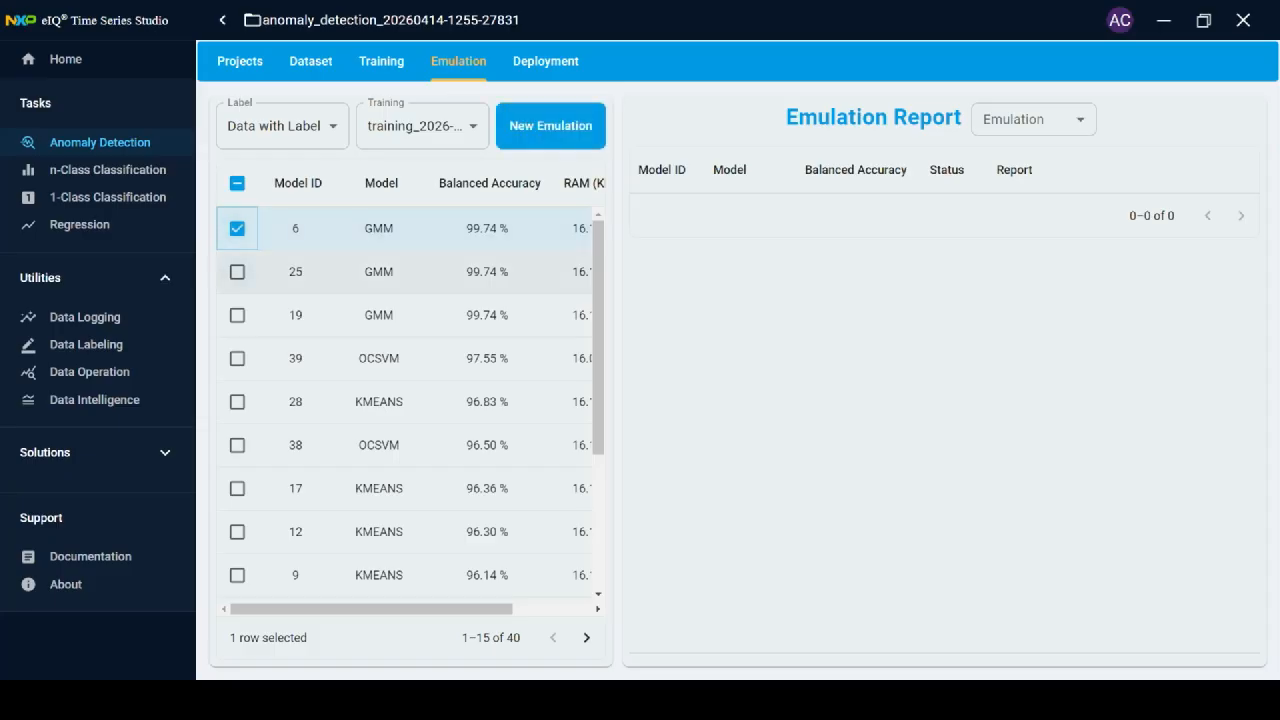
click(237, 271)
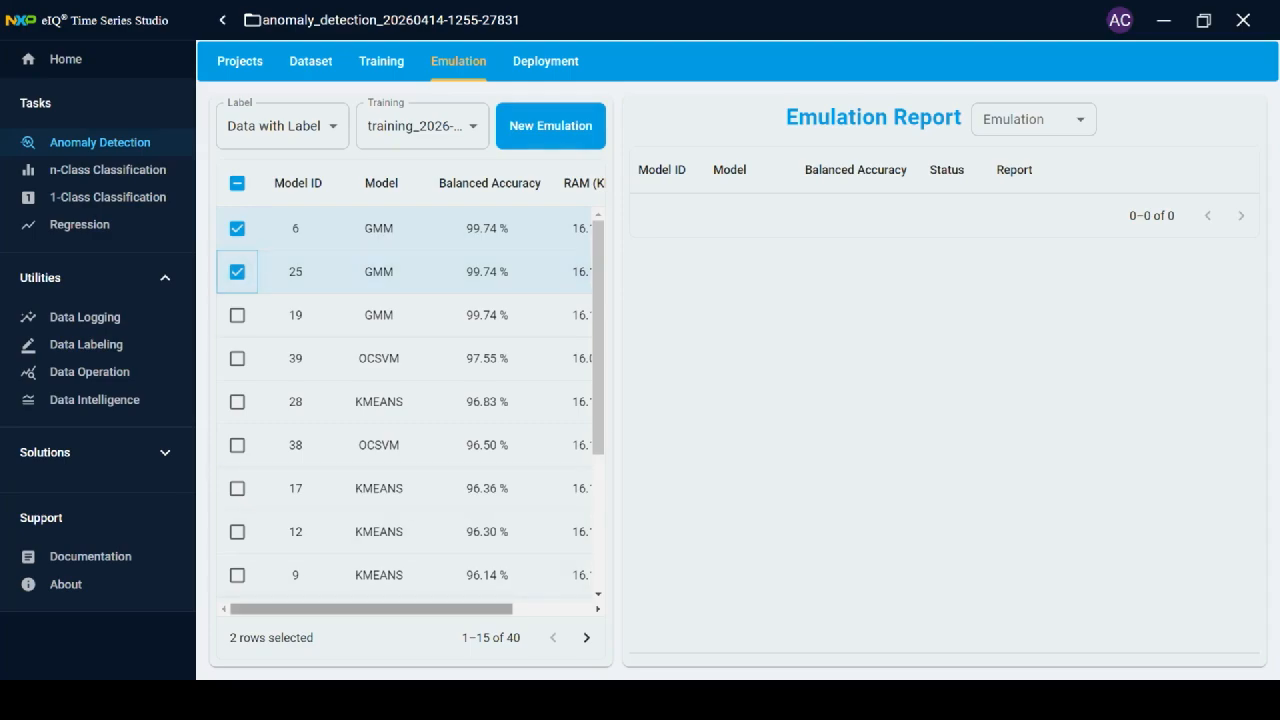
scroll(411, 400, right, 3)
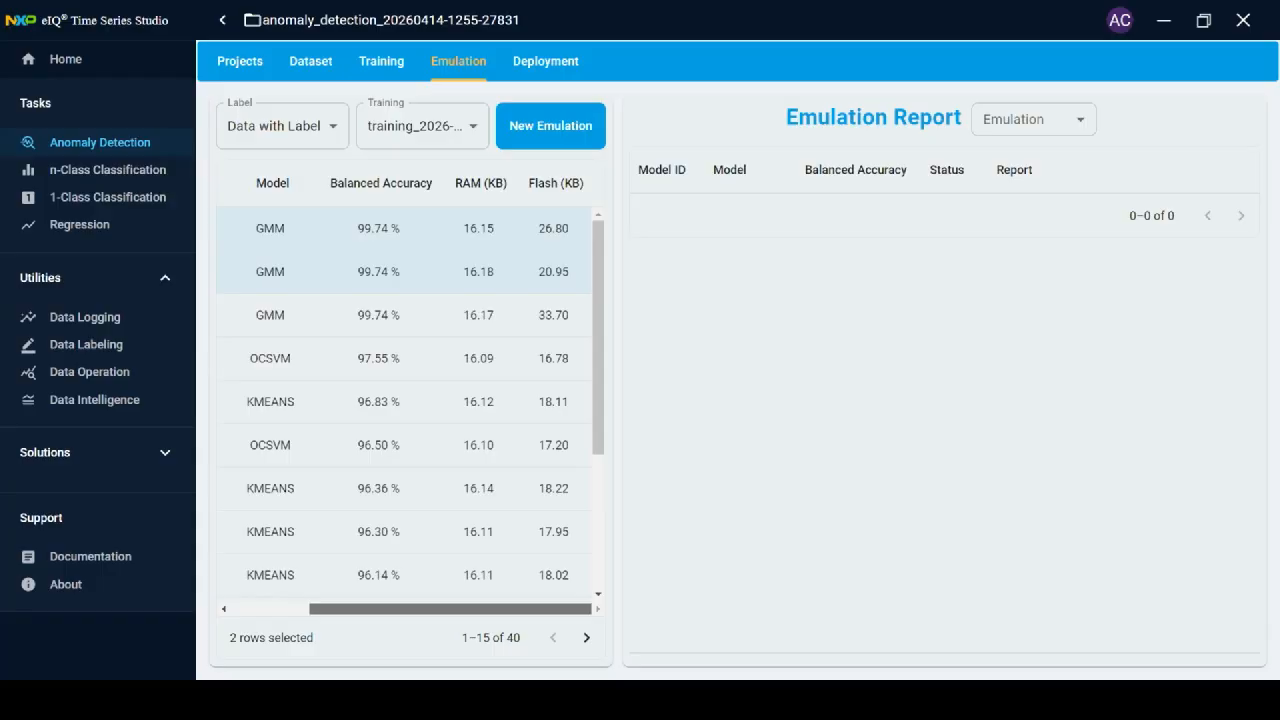
scroll(411, 400, left, 2)
scroll(411, 400, right, 2)
drag(450, 609, 370, 609)
click(237, 272)
click(237, 358)
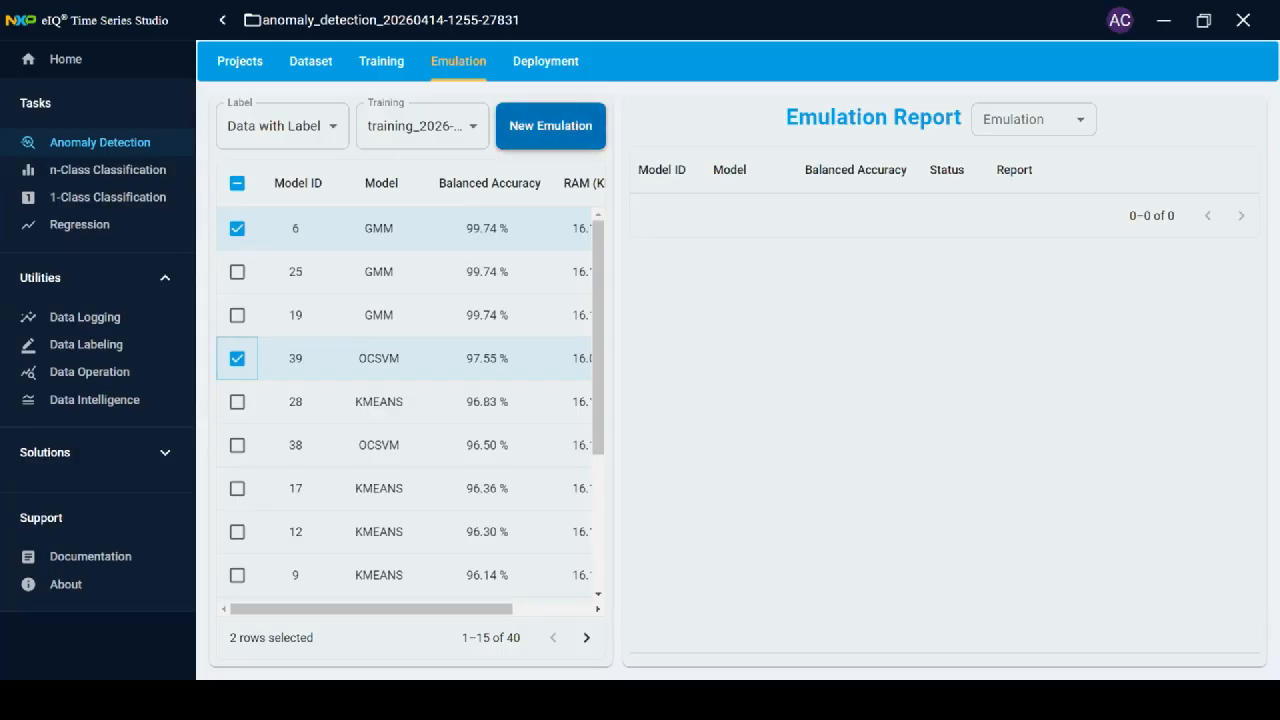
click(550, 126)
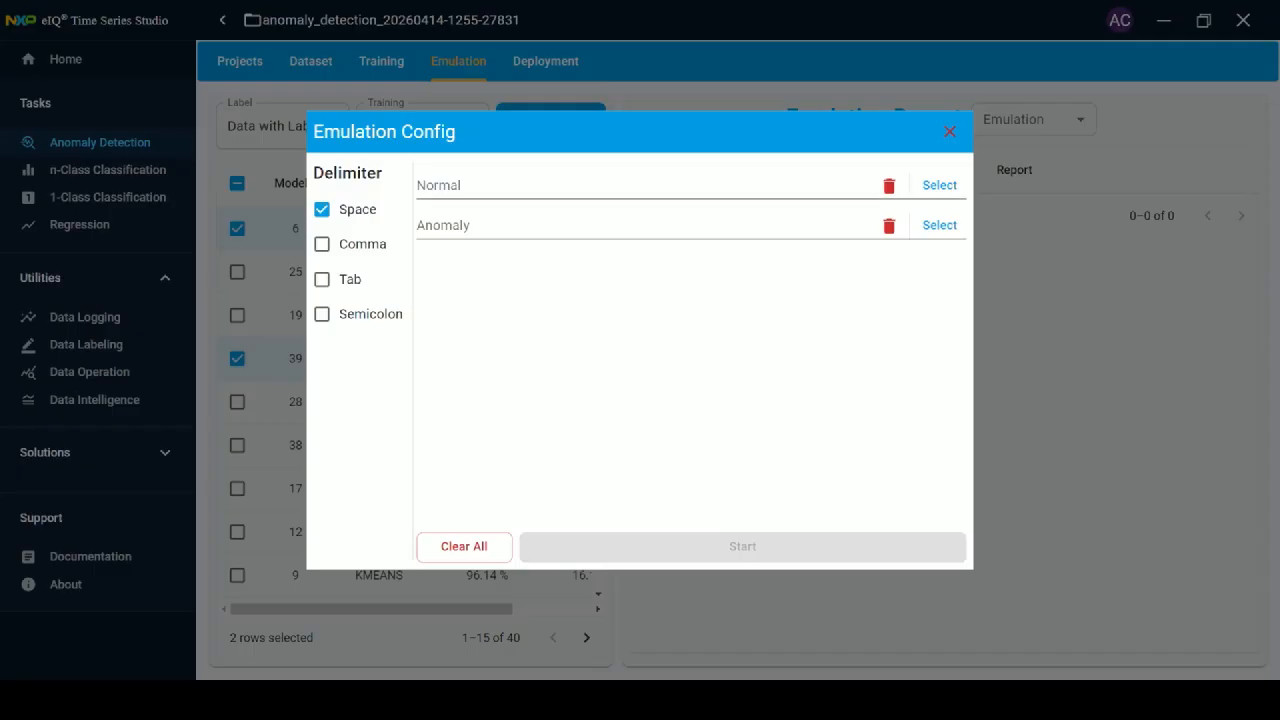
Set test\test_normal.csv as the Normal data file.
click(940, 185)
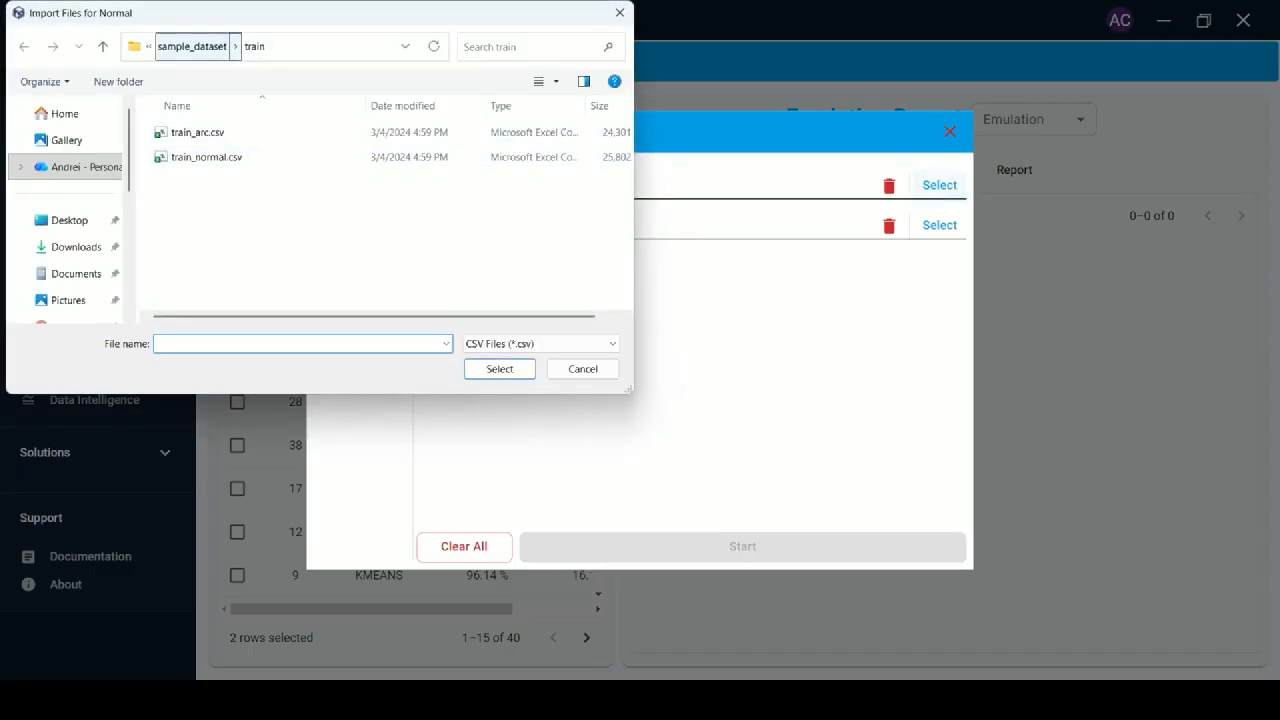
click(192, 46)
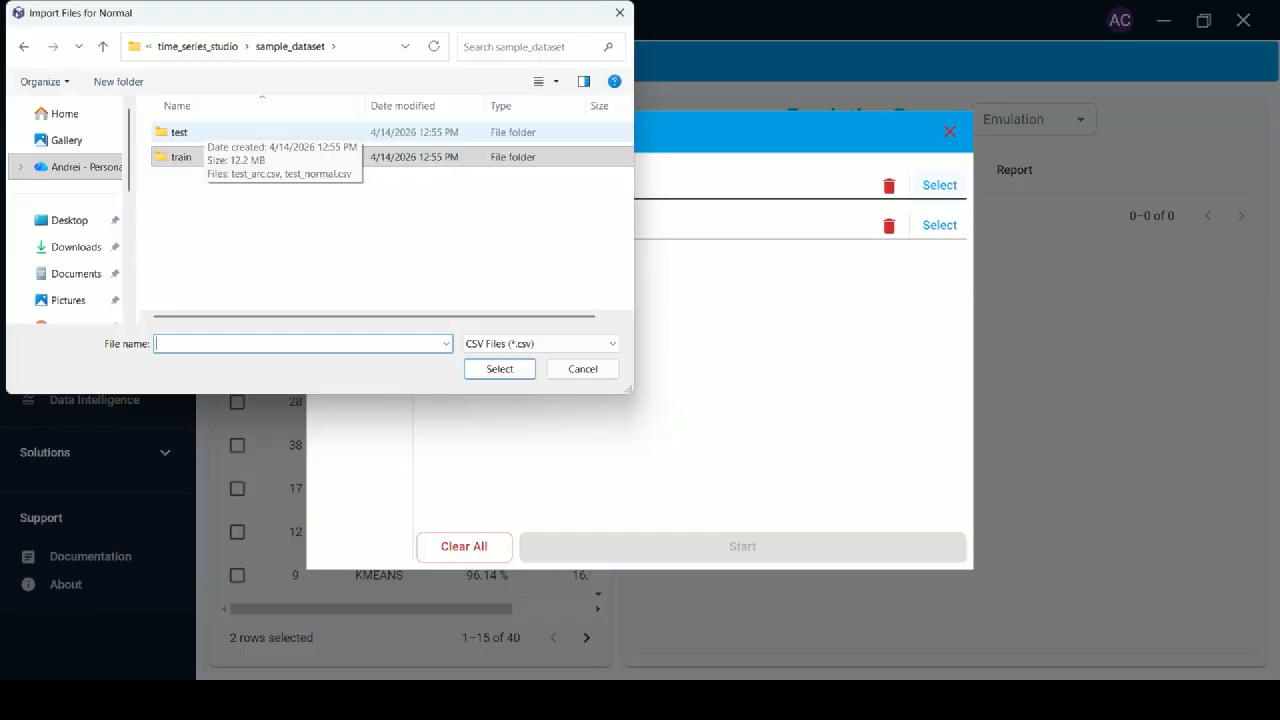
double_click(203, 132)
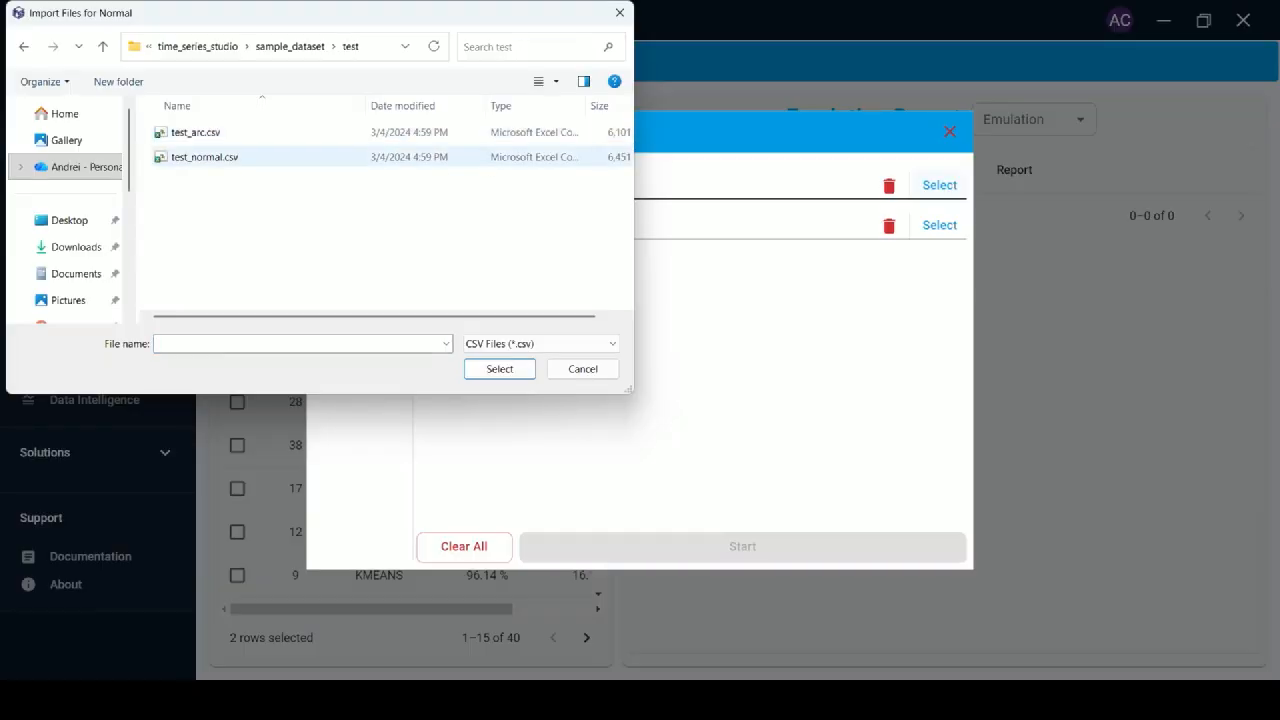
click(204, 157)
click(500, 369)
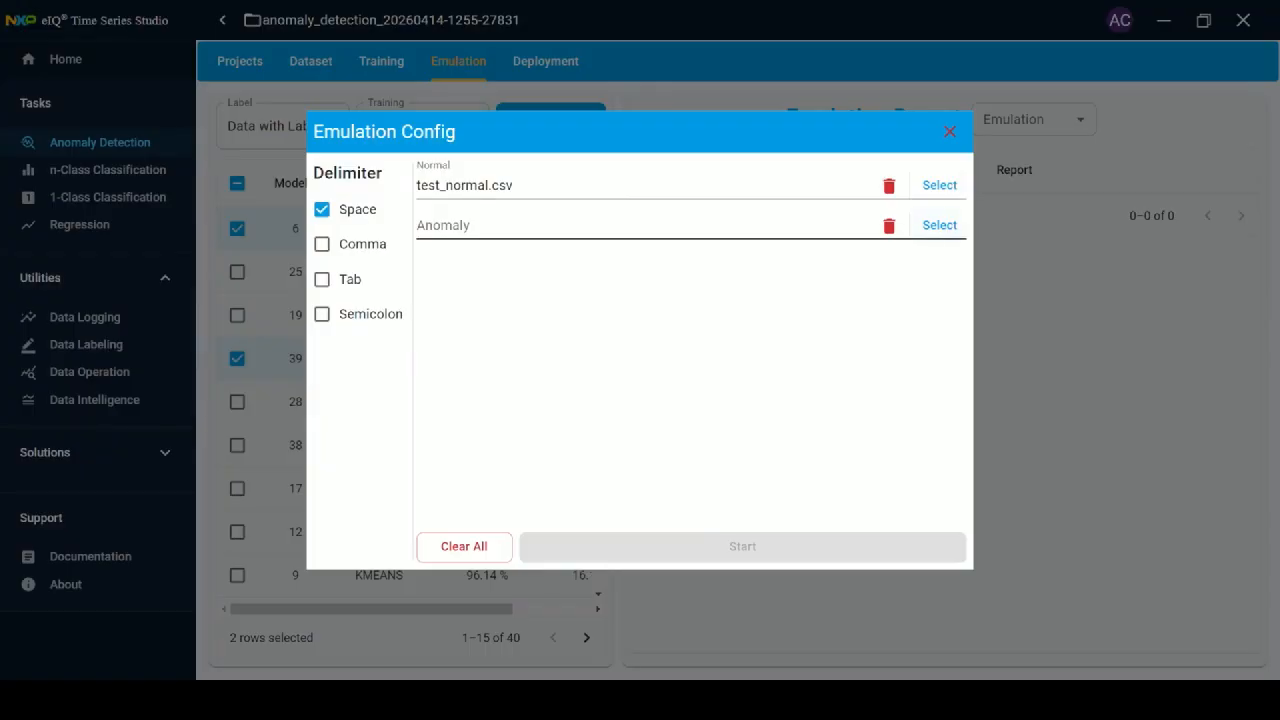
Set test\test_arc.csv as the Anomaly data file and run the emulation.
click(940, 225)
click(196, 132)
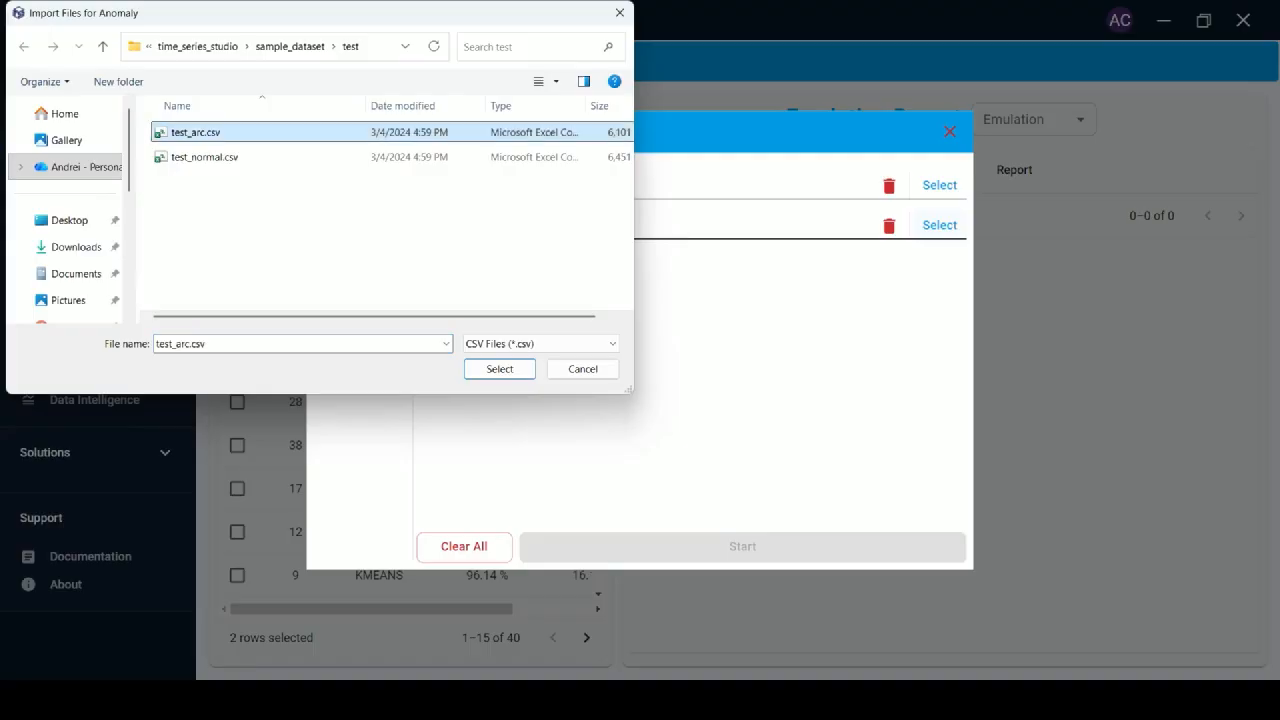
click(500, 369)
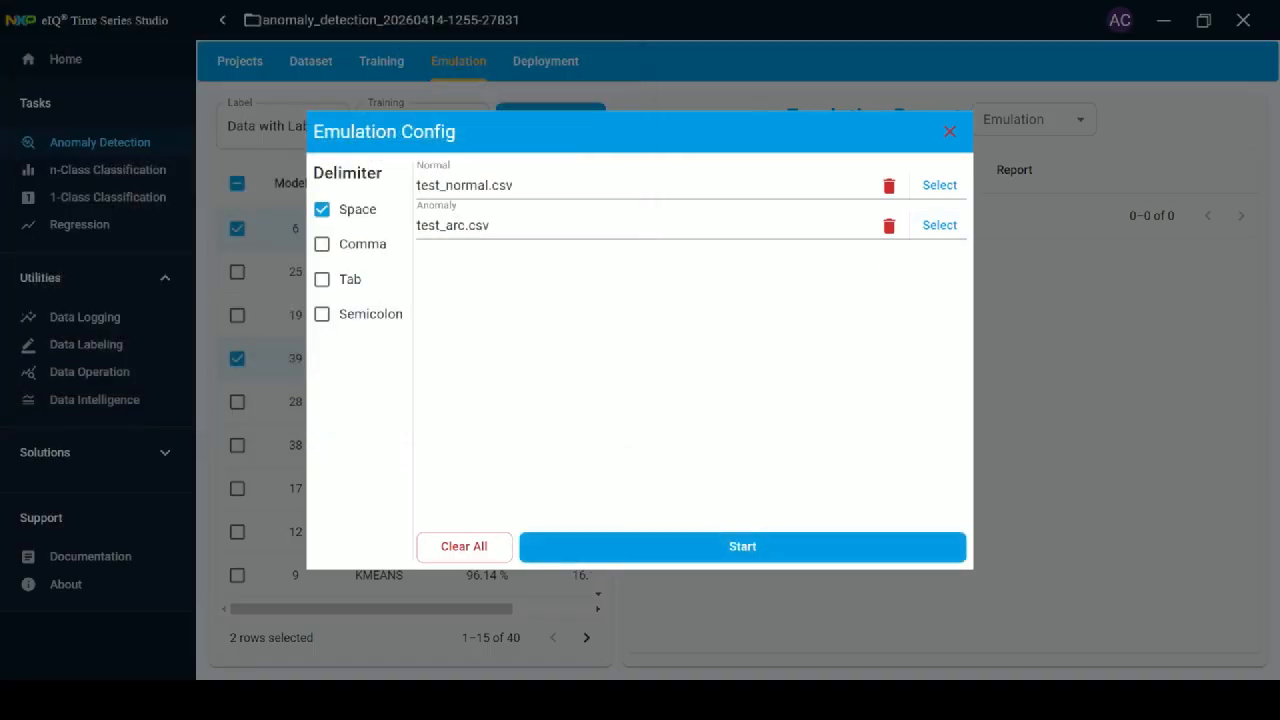
click(742, 546)
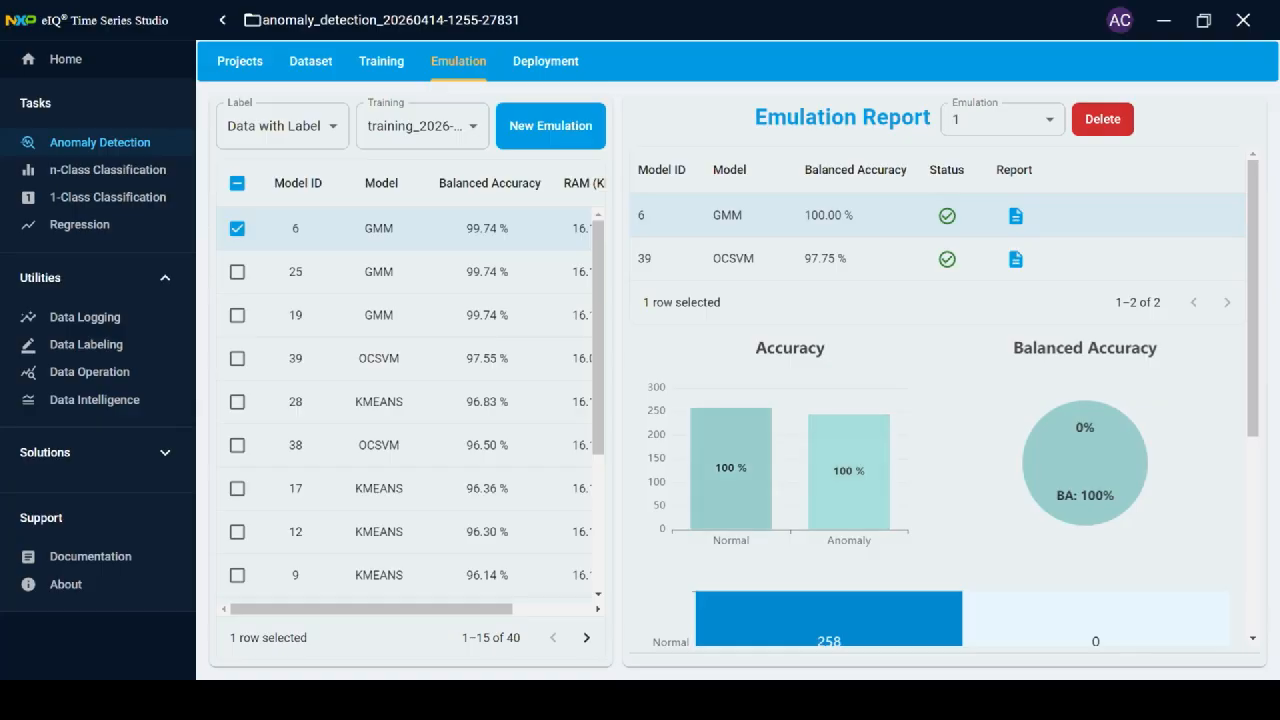
Select the OCSVM model 39 row to show its 95.49% anomaly and 97.75% balanced accuracy charts.
scroll(830, 420, down, 2)
scroll(1095, 545, up, 1)
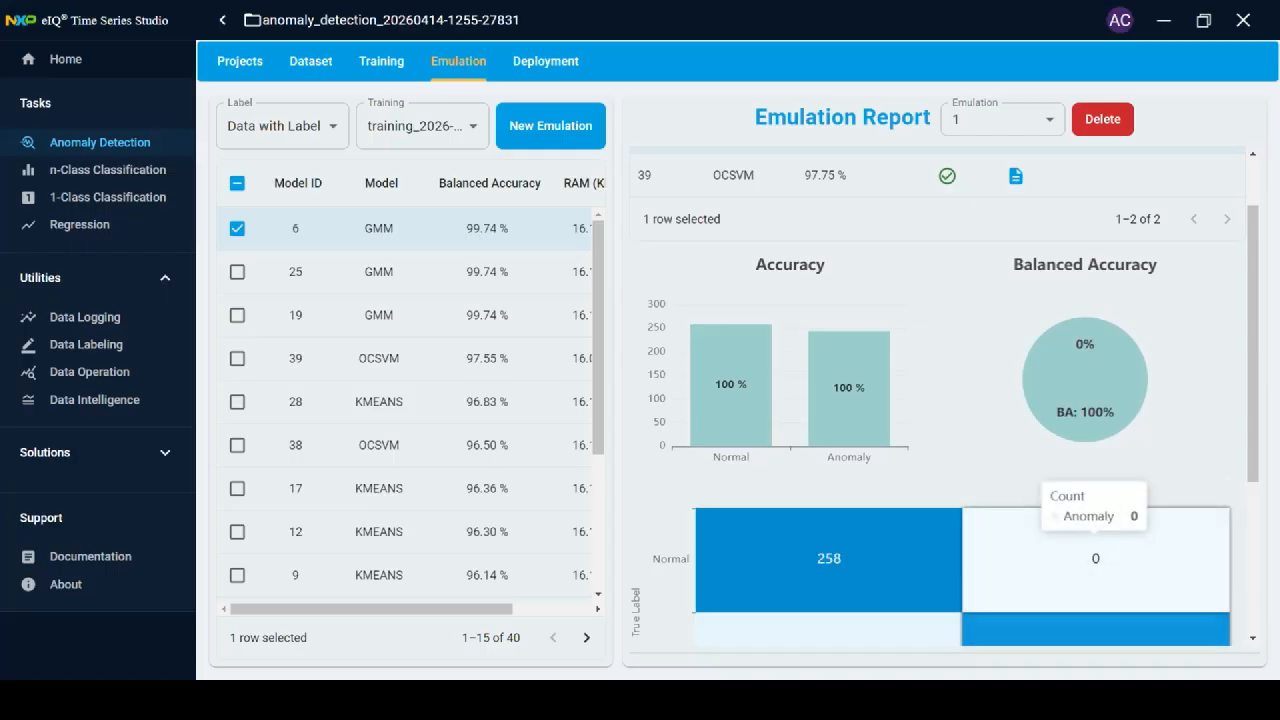
scroll(1095, 558, up, 1)
click(750, 258)
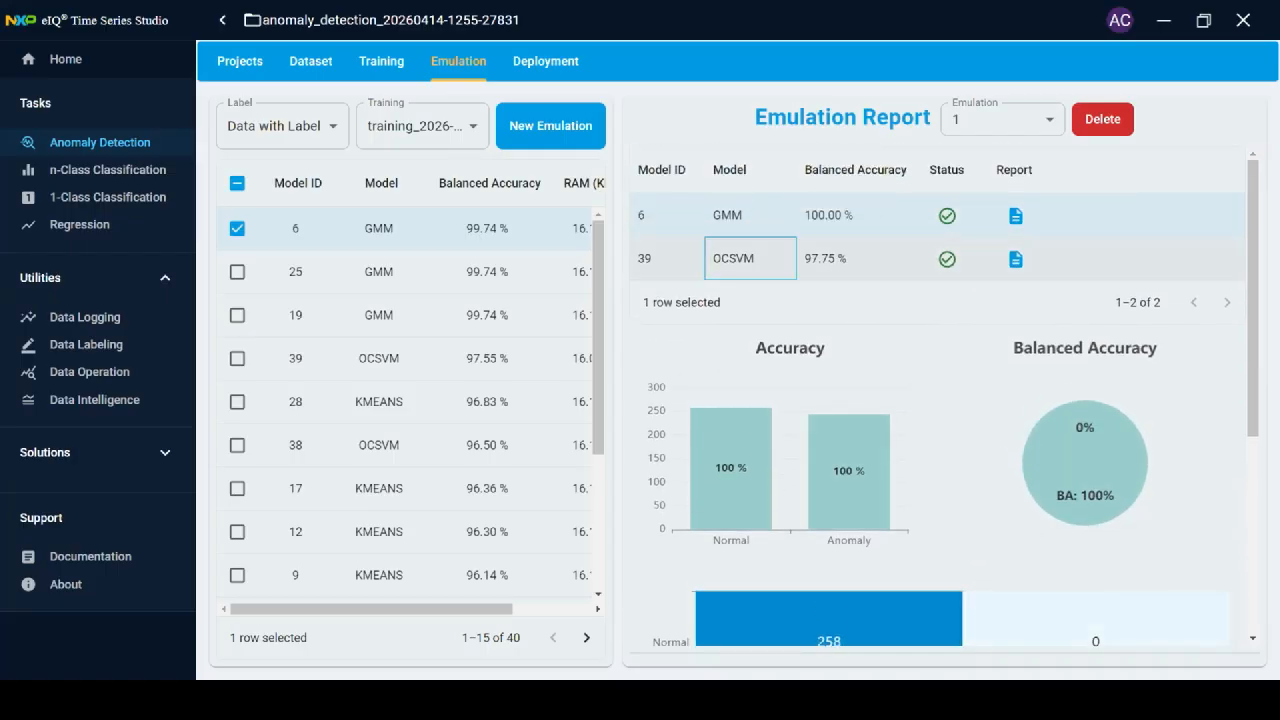
scroll(940, 400, down, 1)
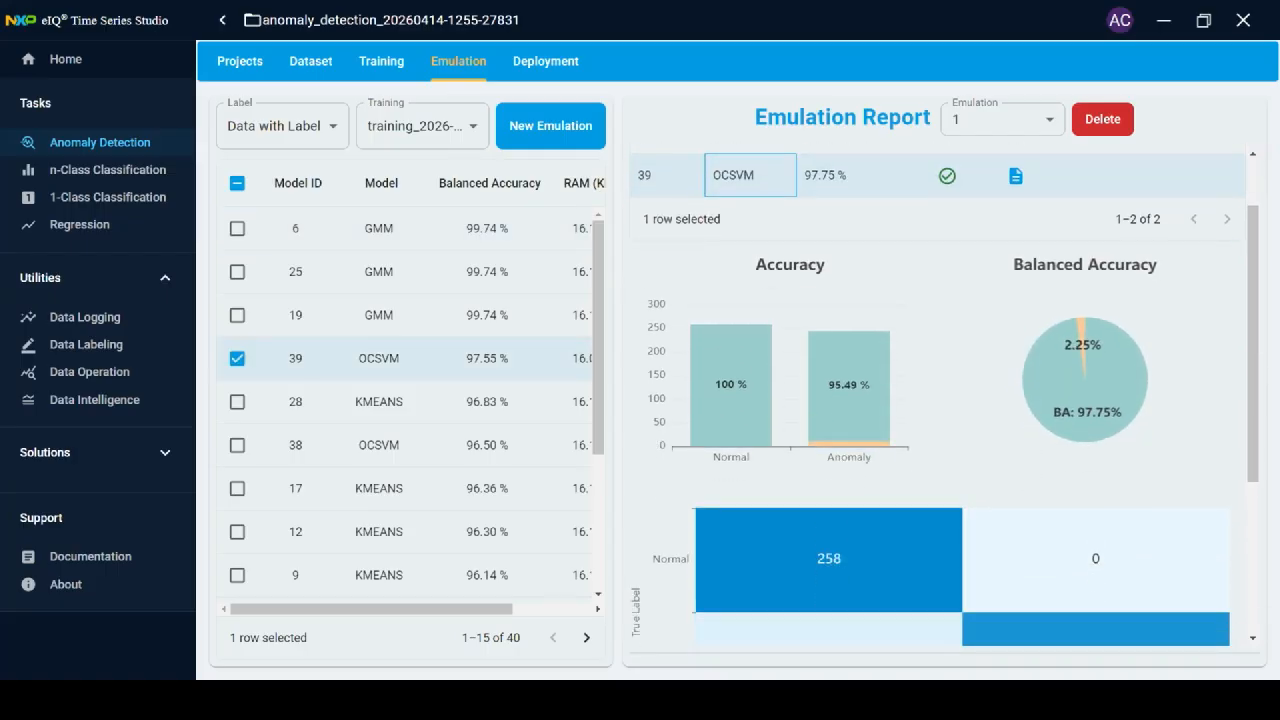
scroll(945, 396, up, 1)
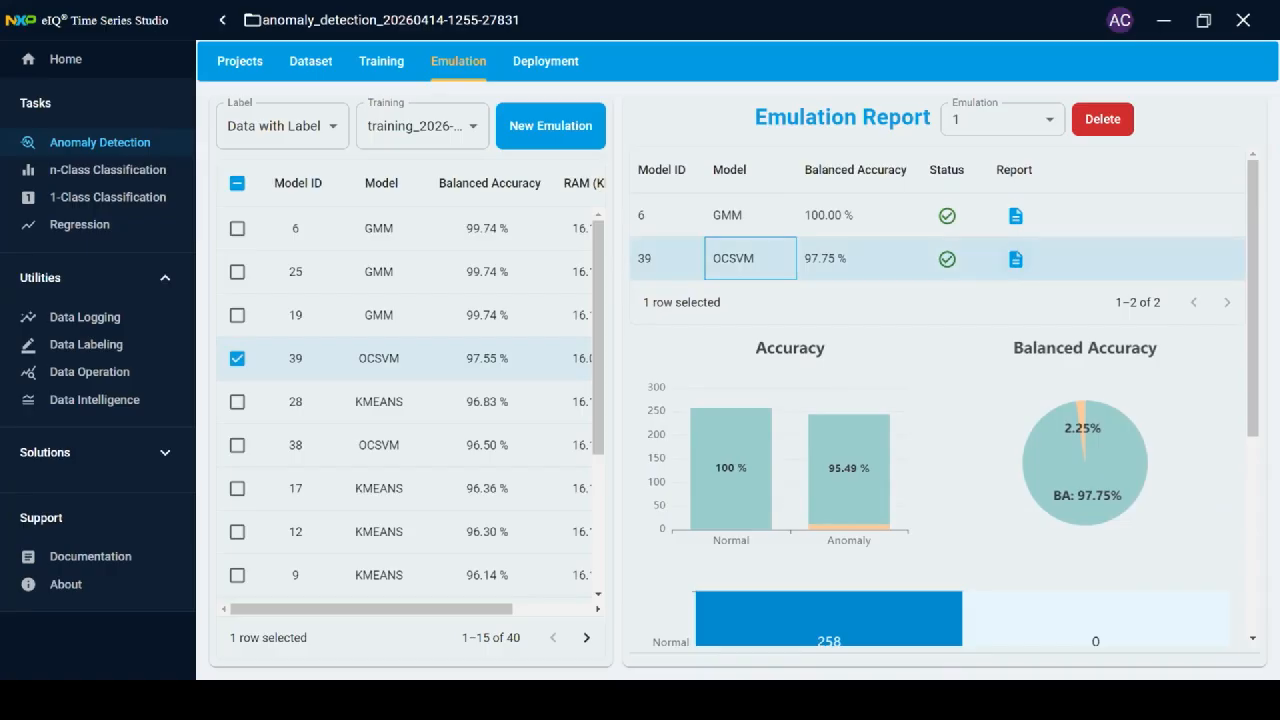
click(1015, 259)
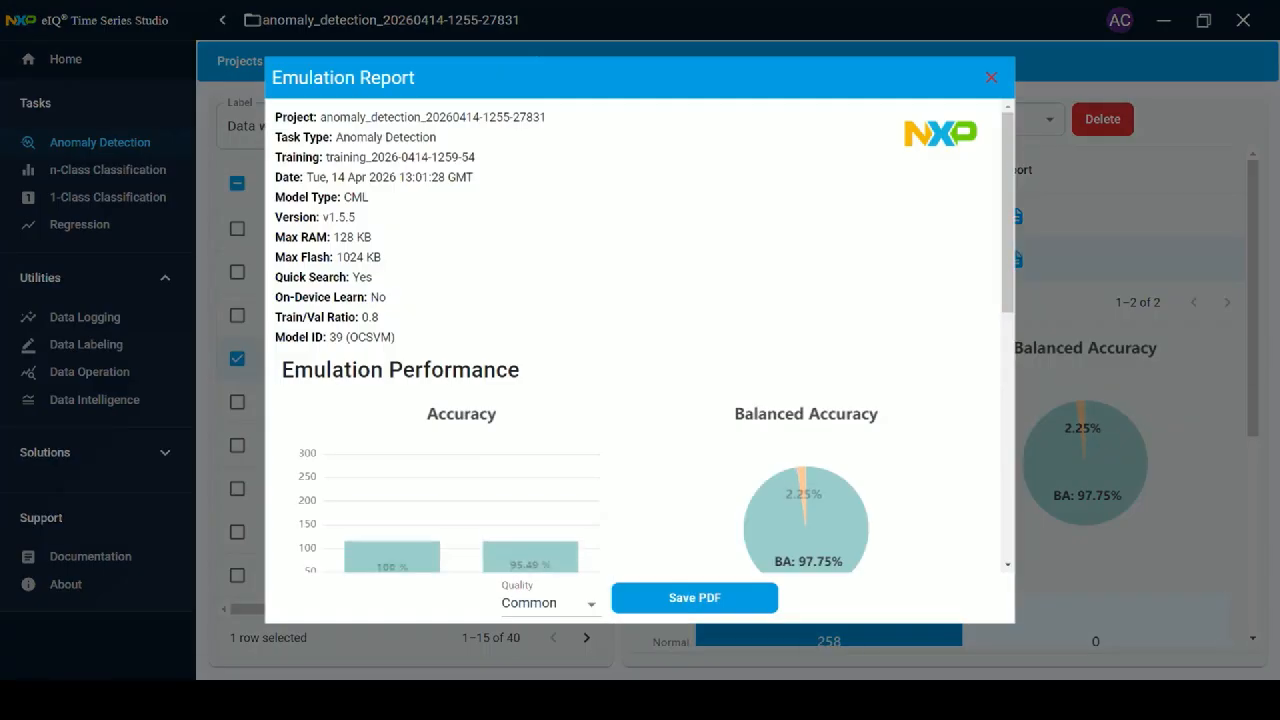
scroll(644, 334, down, 6)
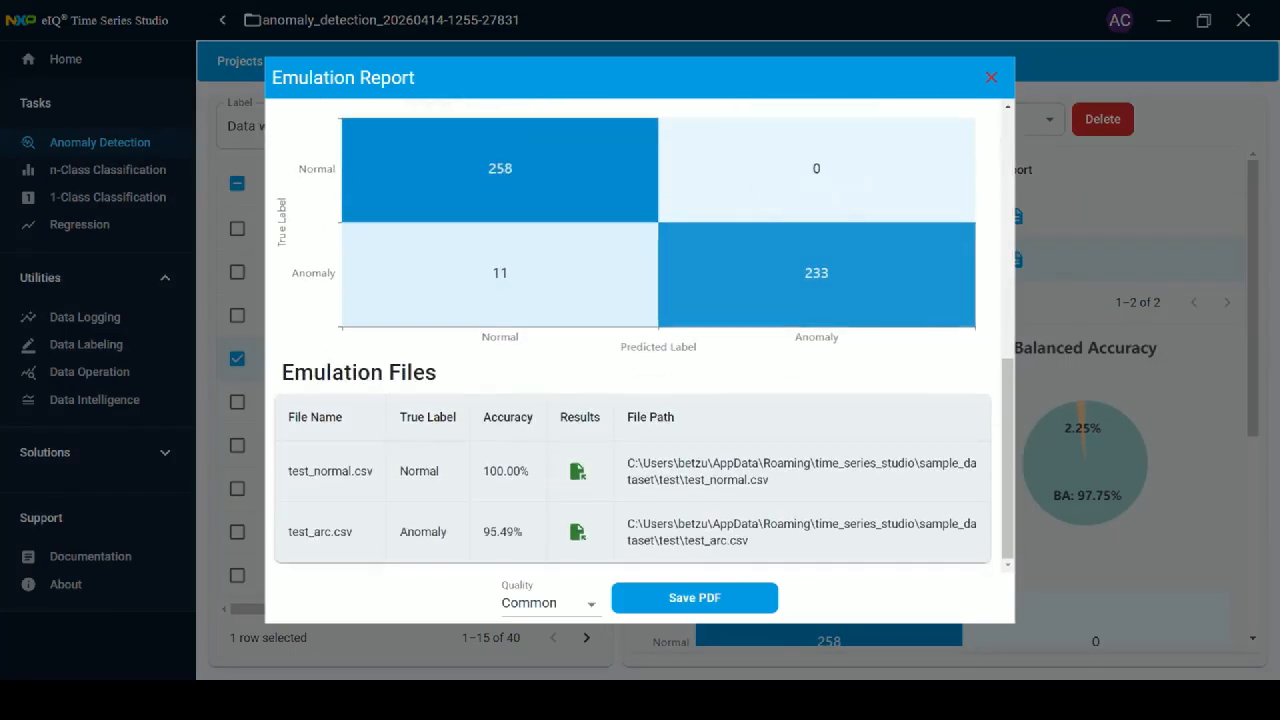
scroll(644, 334, up, 1)
scroll(644, 334, down, 1)
scroll(644, 334, up, 8)
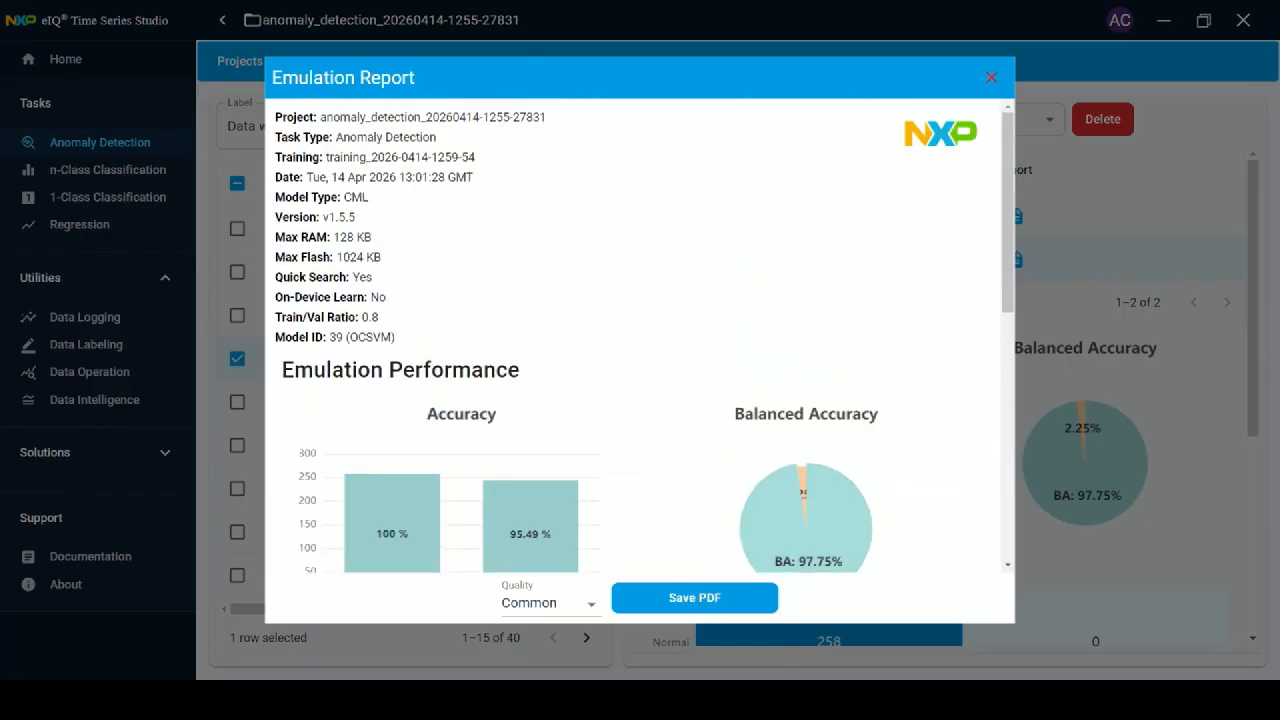
key(Escape)
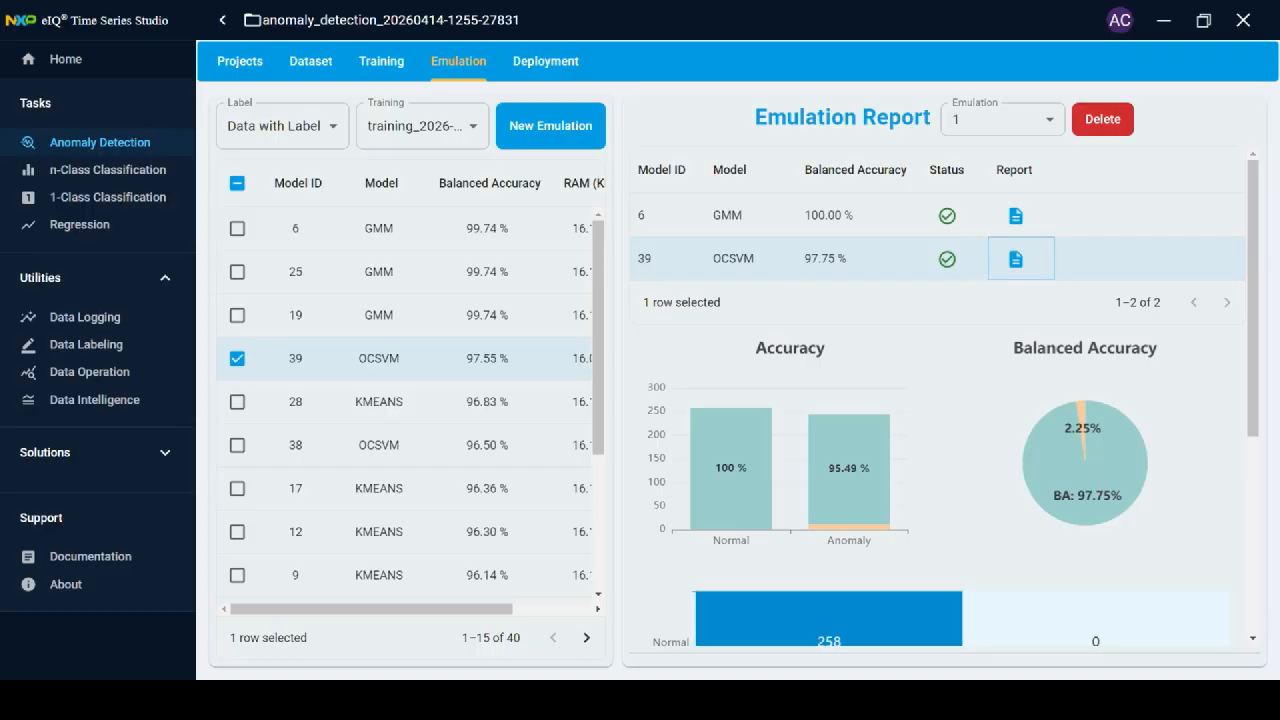
scroll(940, 400, down, 5)
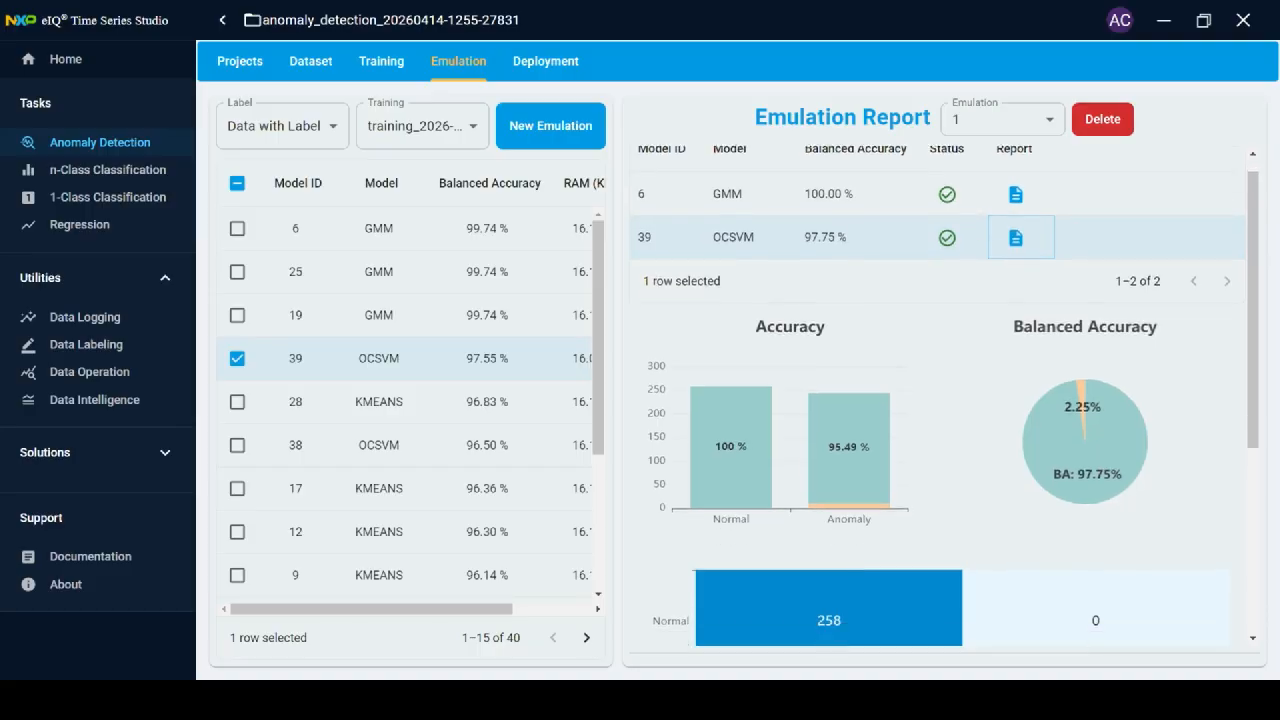
scroll(940, 400, up, 5)
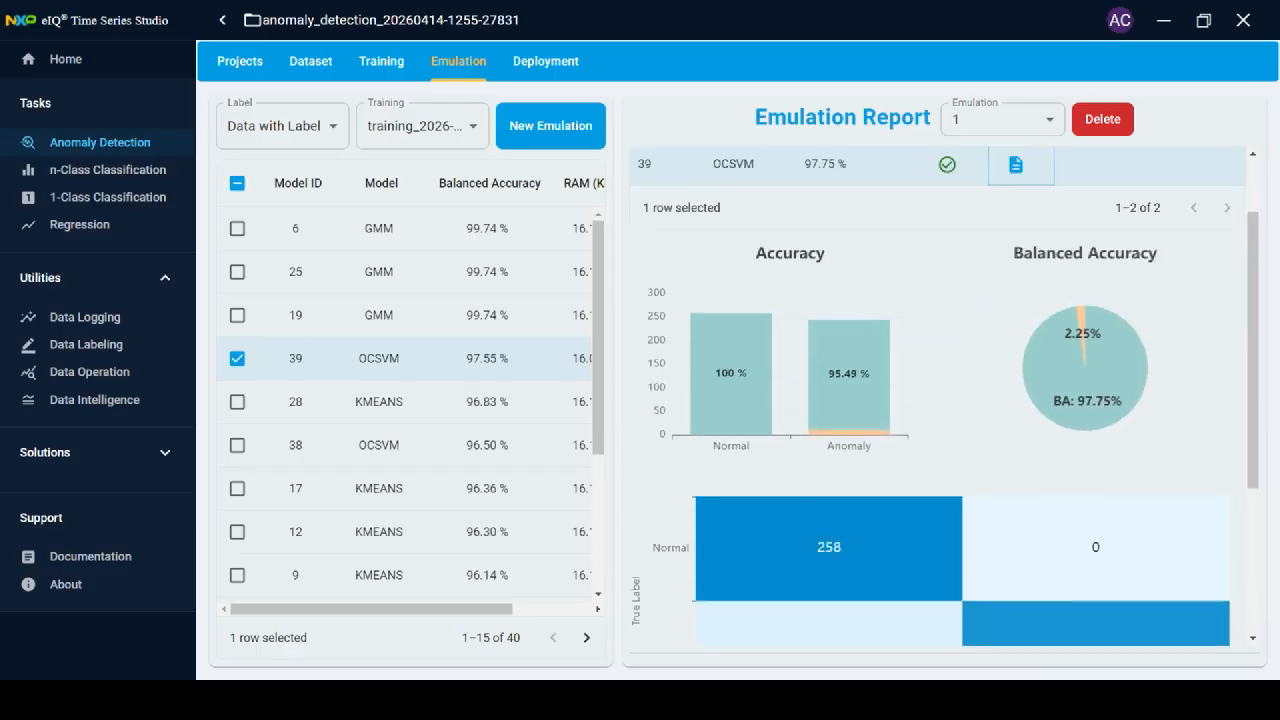